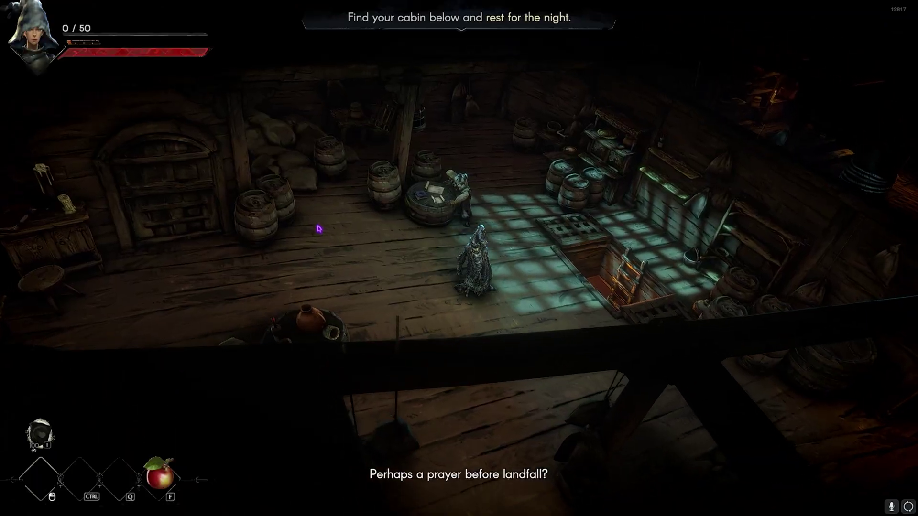
Walk around the ship's hold, talk to Pastor Erik, and attack near the trapdoor.
key(w)
key(d)
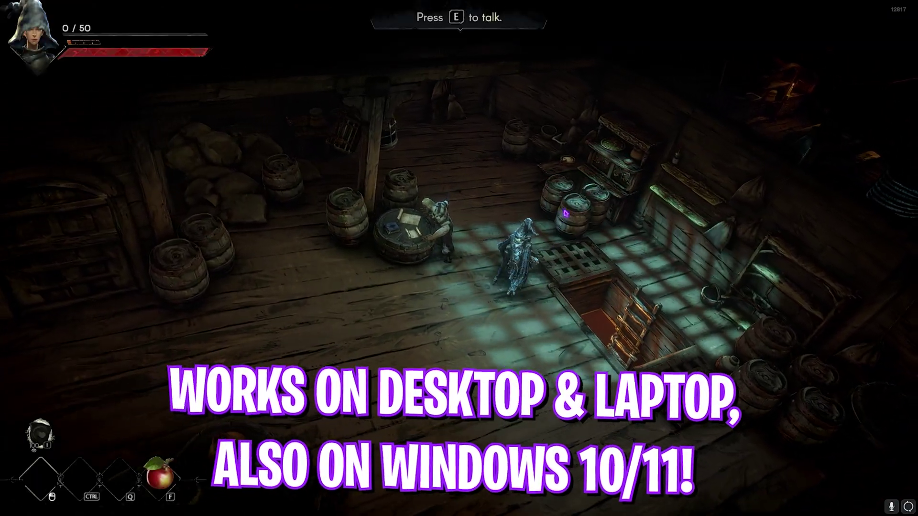
key(e)
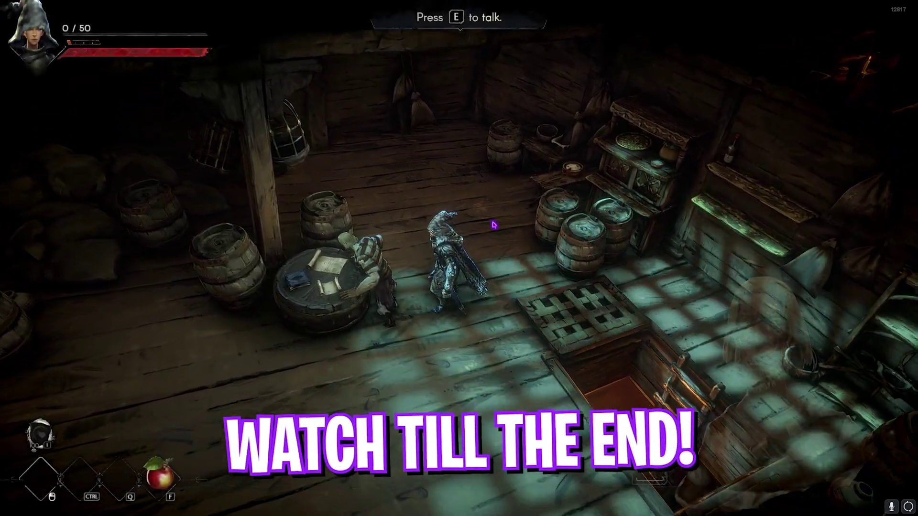
key(d)
click(586, 225)
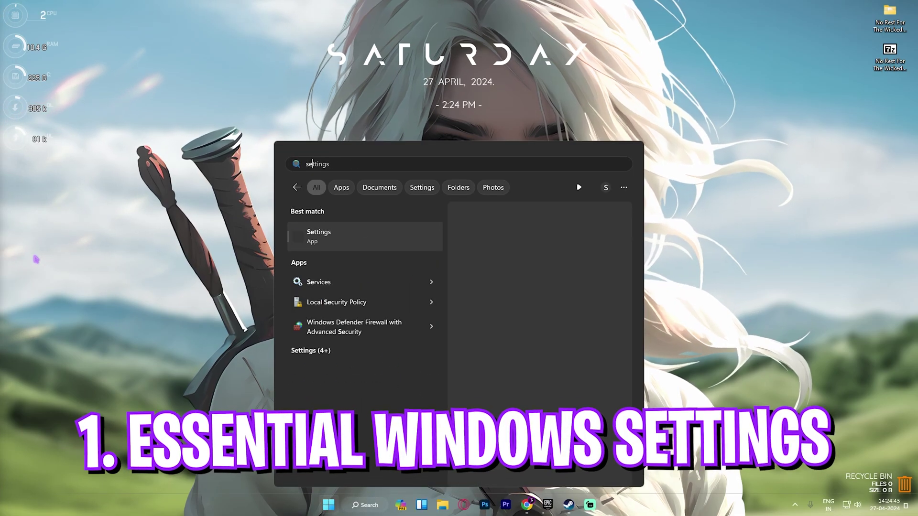
Launch Settings, view Gaming > Game Bar, then Gaming > Game Mode to confirm it is On.
key(Return)
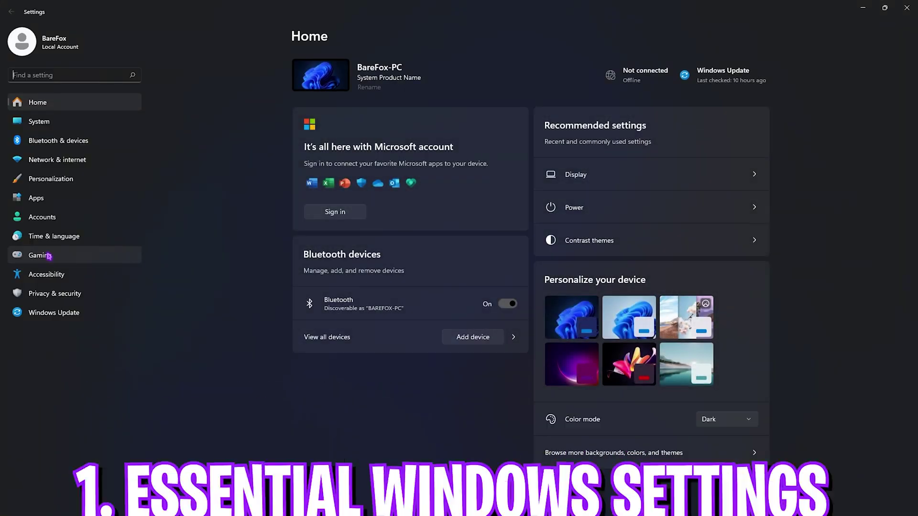
click(48, 256)
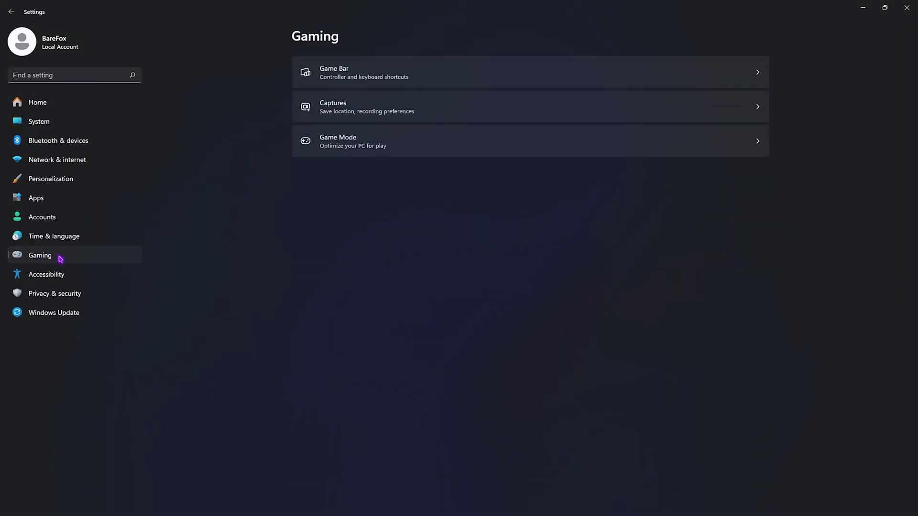
click(360, 84)
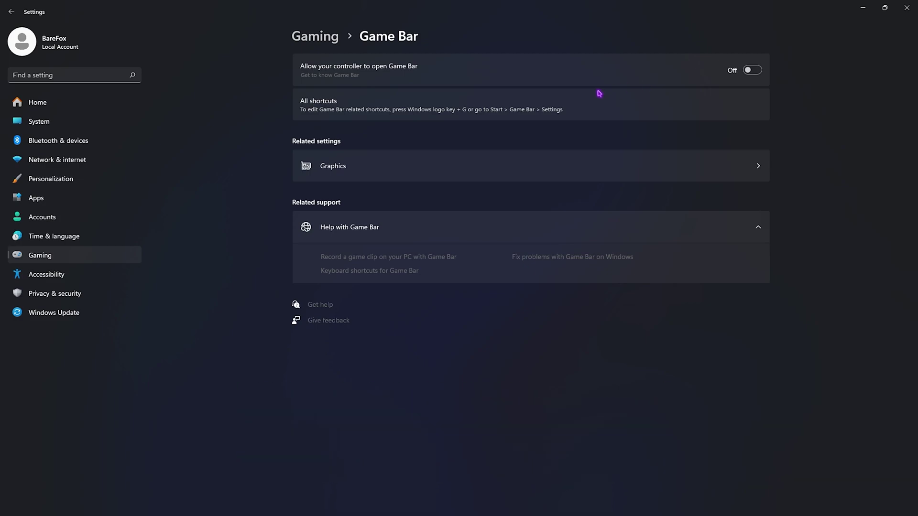
click(335, 40)
click(343, 143)
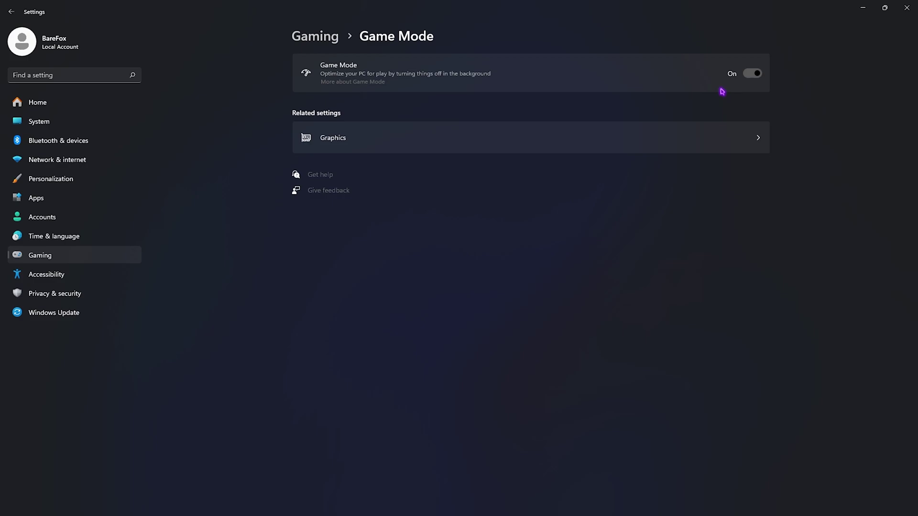
Verify GPU scheduling and windowed-game optimizations are on in default graphics settings, then return to Graphics.
click(390, 140)
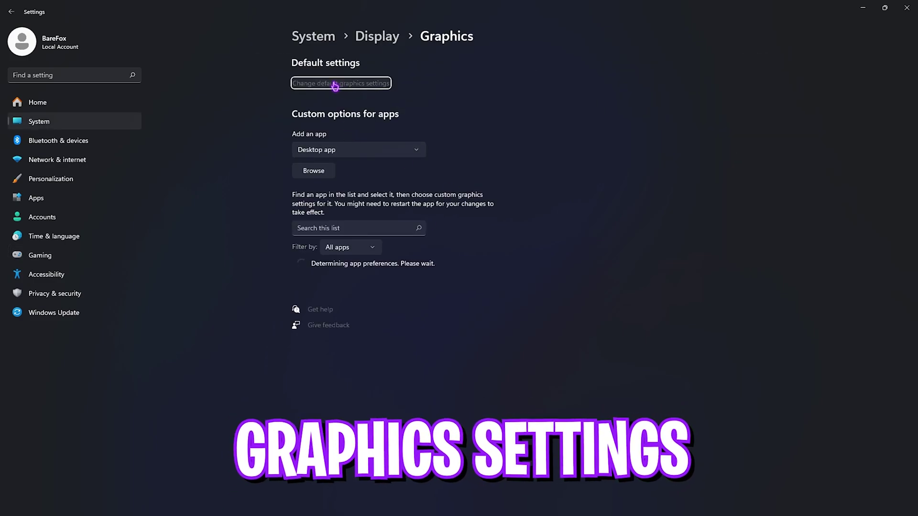
click(343, 84)
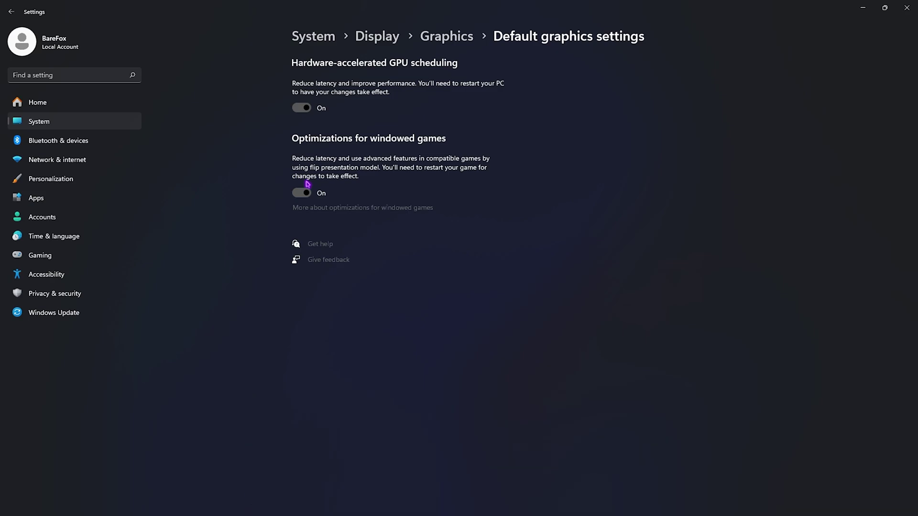
click(457, 38)
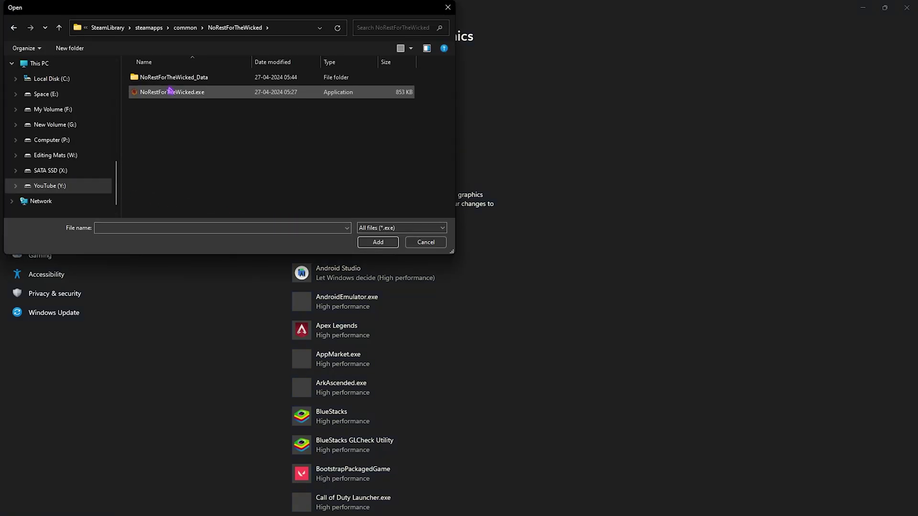
Add NoRestForTheWicked.exe to the graphics list and save it as High performance.
click(202, 93)
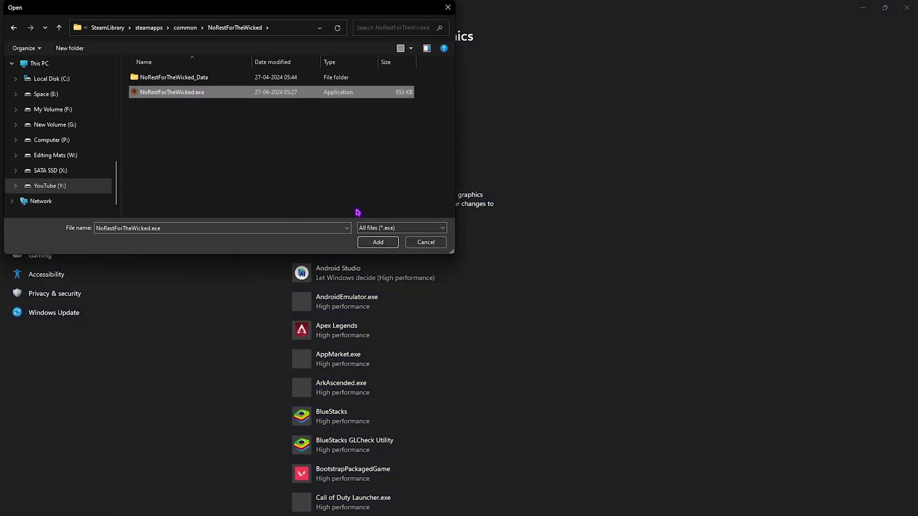
click(375, 243)
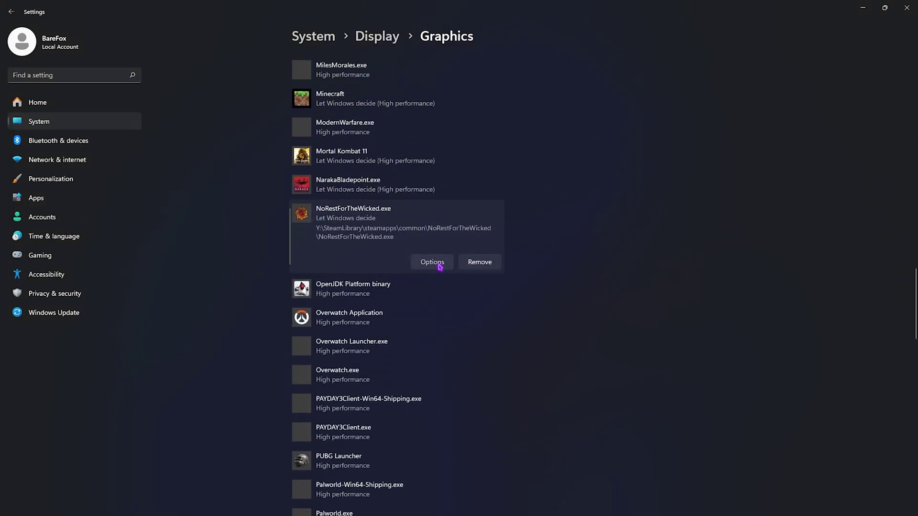
click(439, 264)
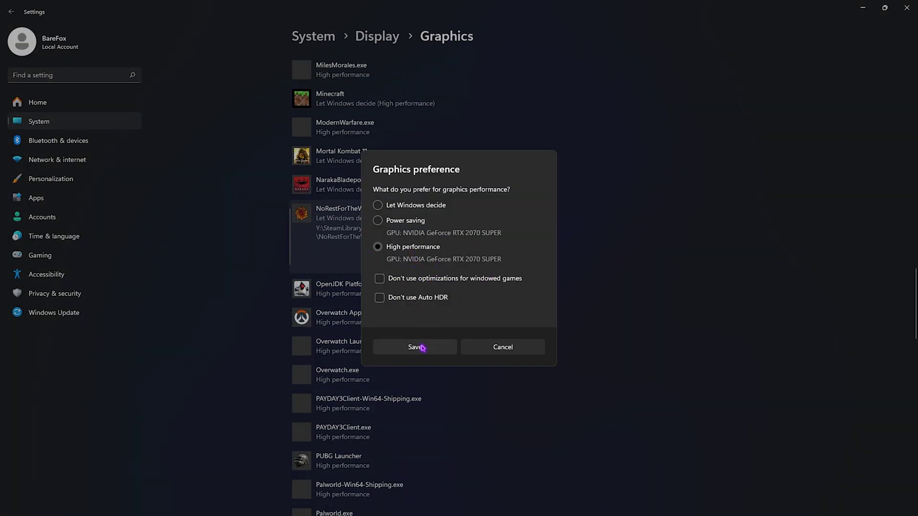
click(423, 348)
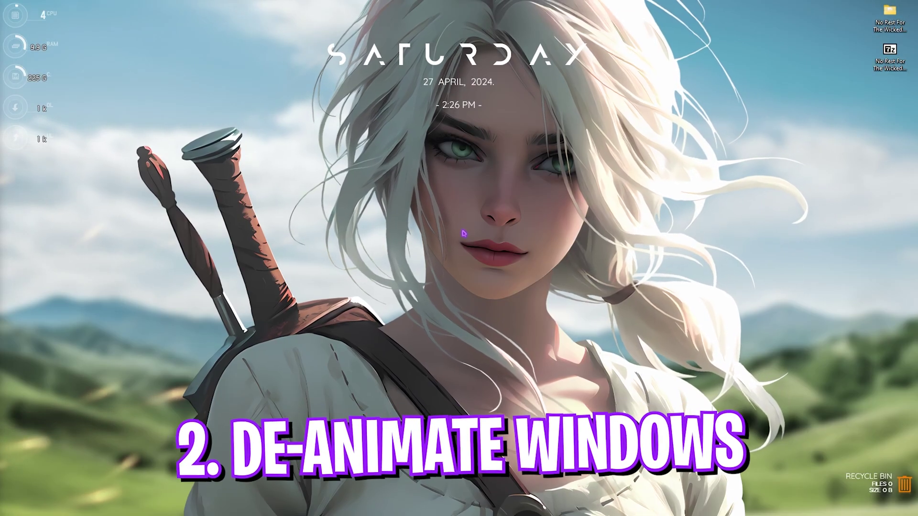
Apply Adjust for best performance, keeping only thumbnails, taskbar thumbnail previews and smooth screen font edges.
key(super)
text(adjust the appearance and performance of windows)
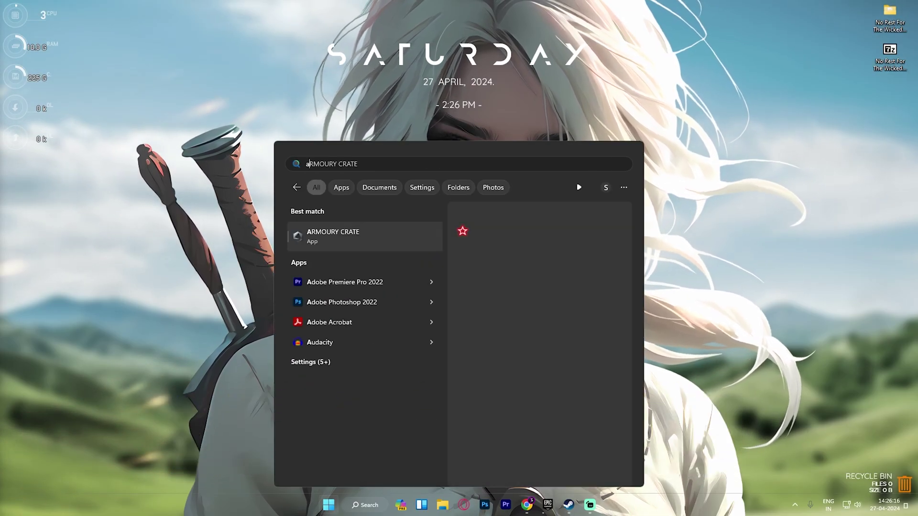
key(Return)
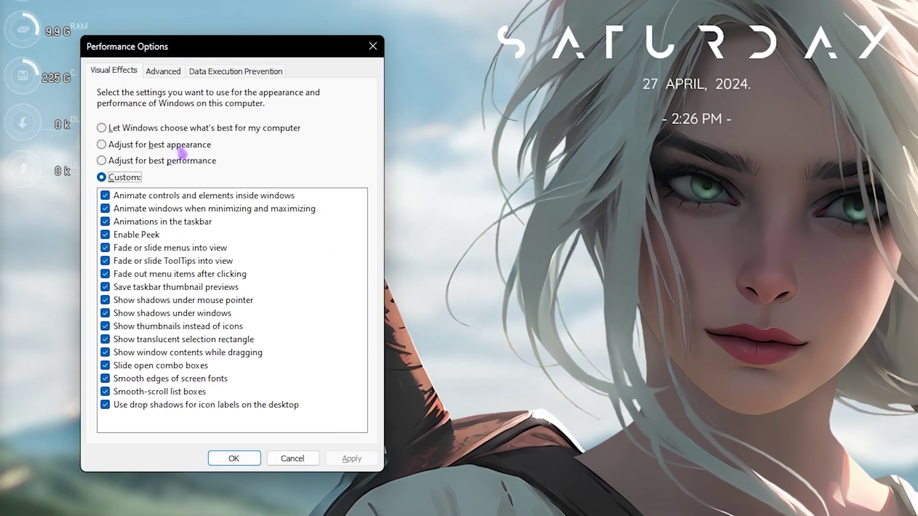
click(177, 161)
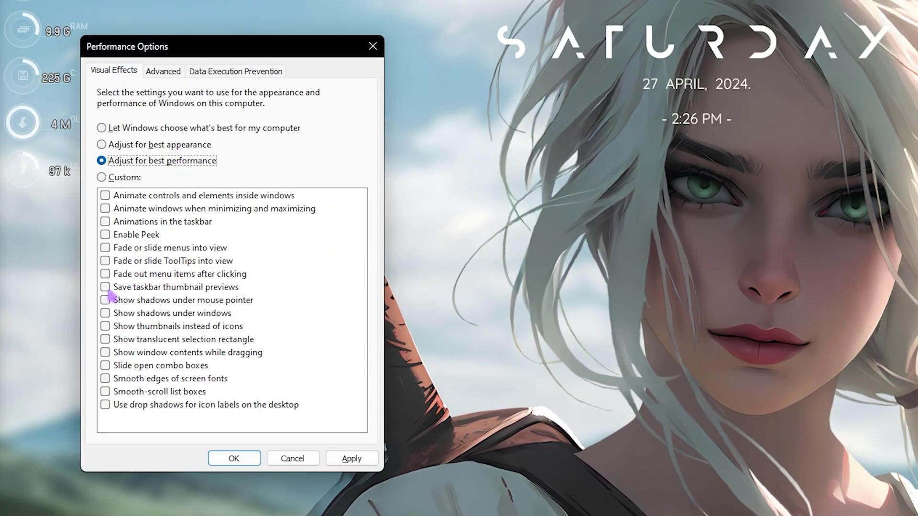
click(105, 326)
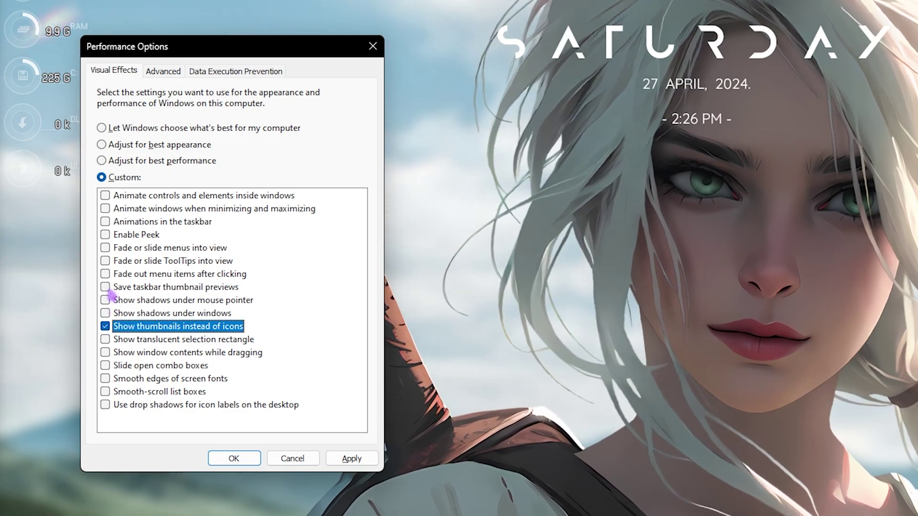
click(106, 287)
click(105, 392)
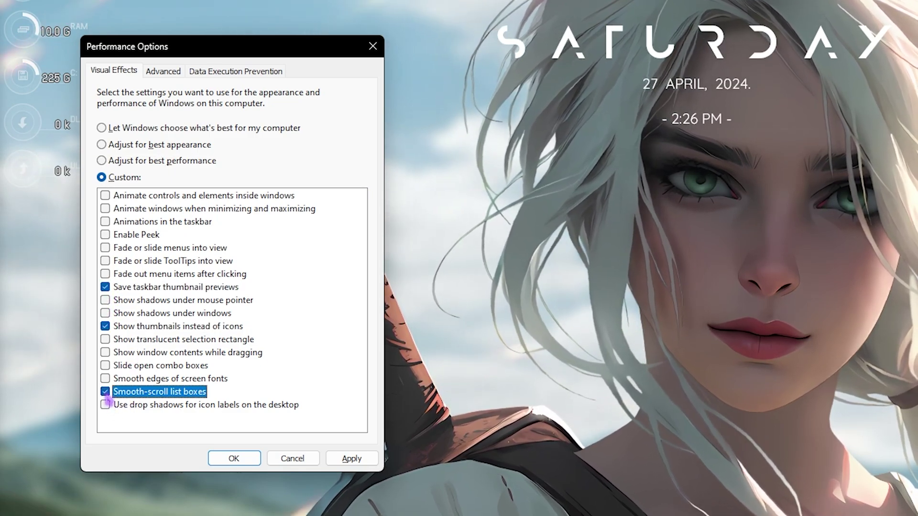
click(105, 391)
click(105, 379)
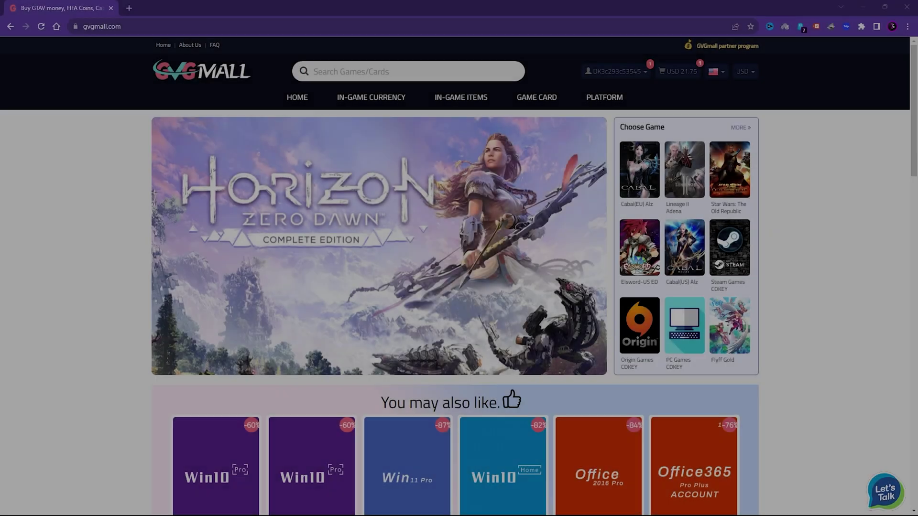
Scroll down the GVGMall homepage to 'You may also like' to find the MS Windows 10 Pro OEM key.
scroll(74, 293, down, 4)
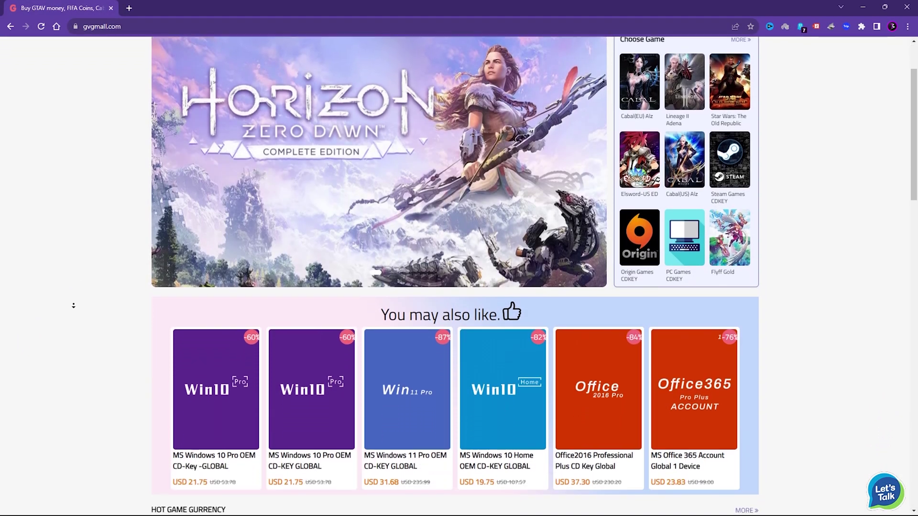
scroll(73, 305, down, 5)
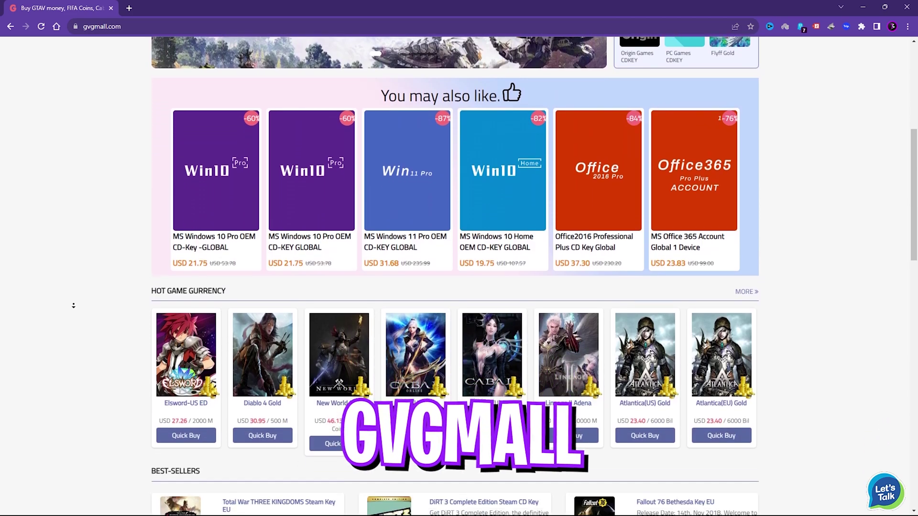
scroll(73, 305, down, 3)
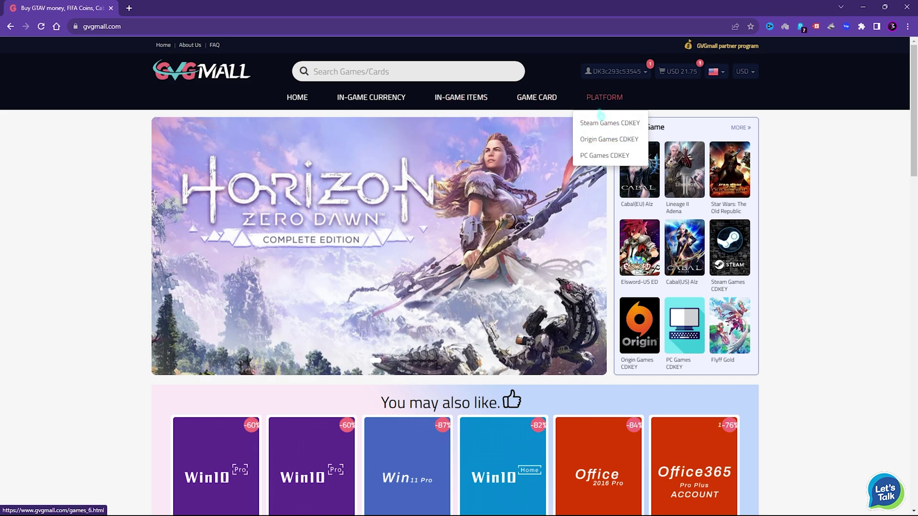
mouse_move(542, 166)
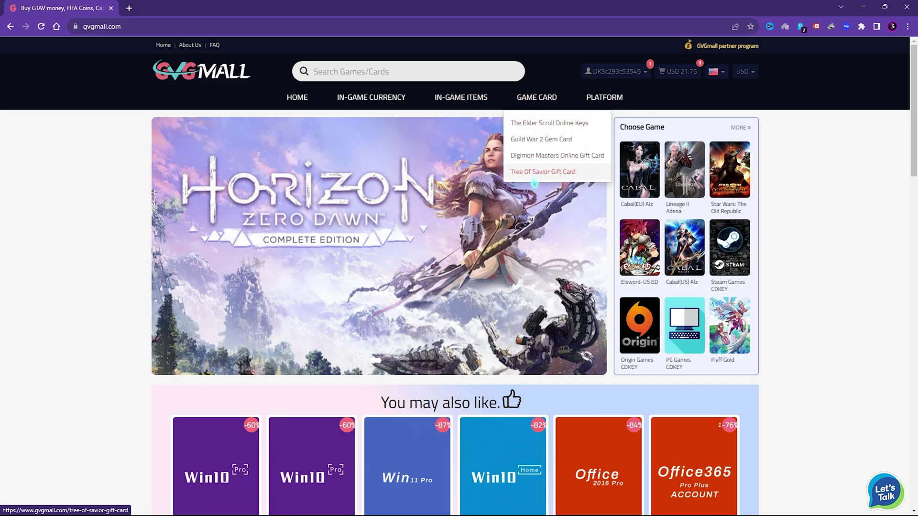
mouse_move(371, 97)
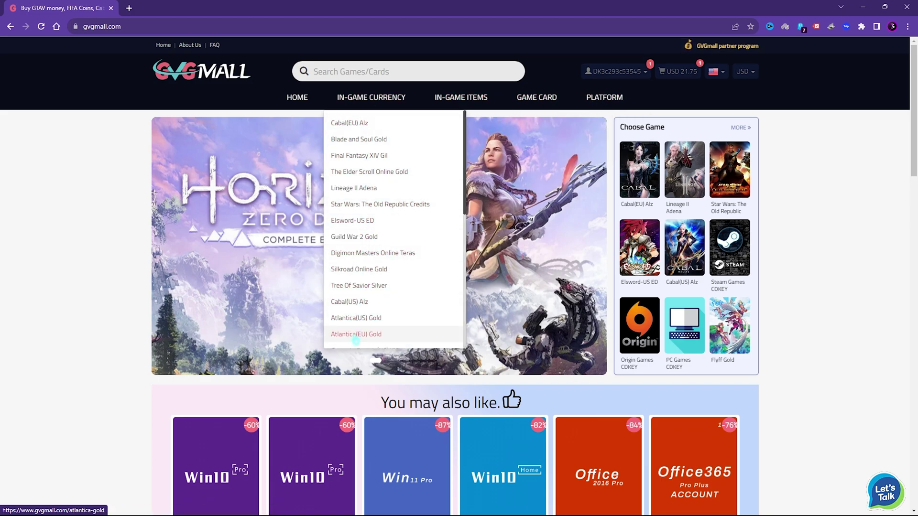
scroll(356, 335, down, 6)
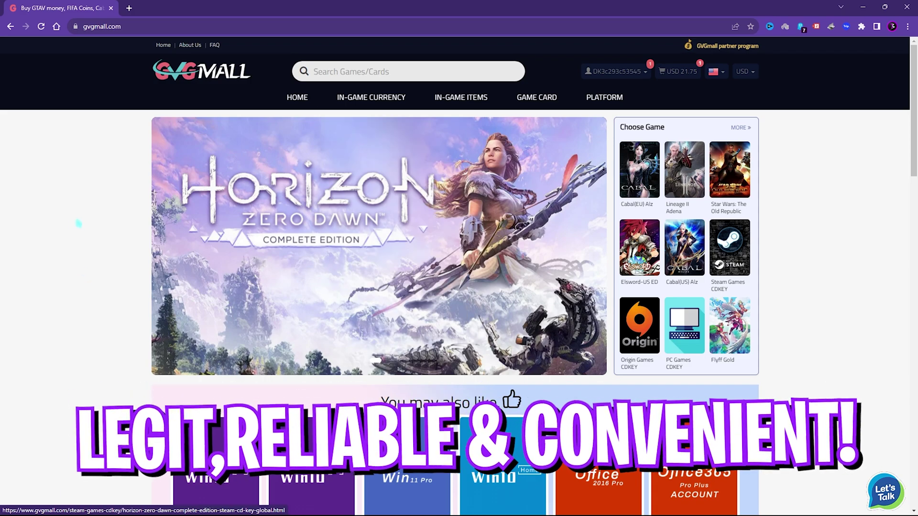
scroll(78, 224, down, 4)
scroll(228, 338, up, 4)
mouse_move(537, 97)
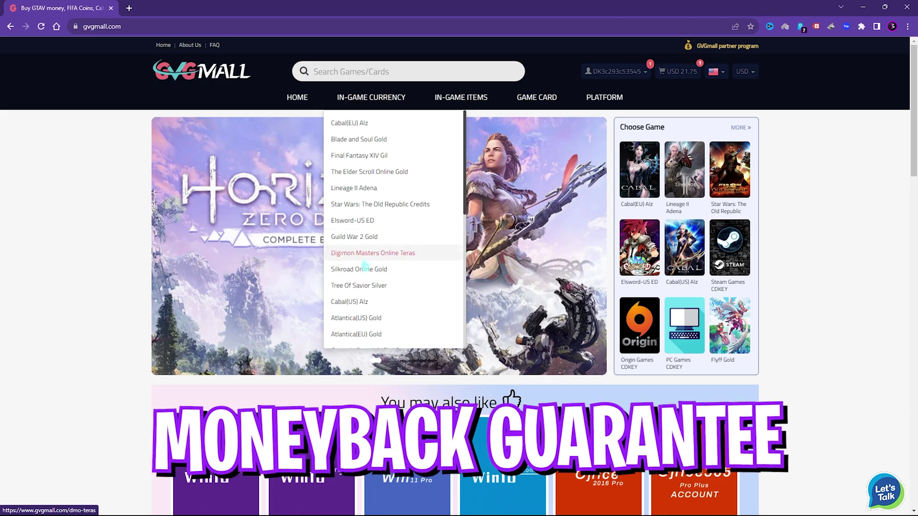
scroll(364, 287, down, 5)
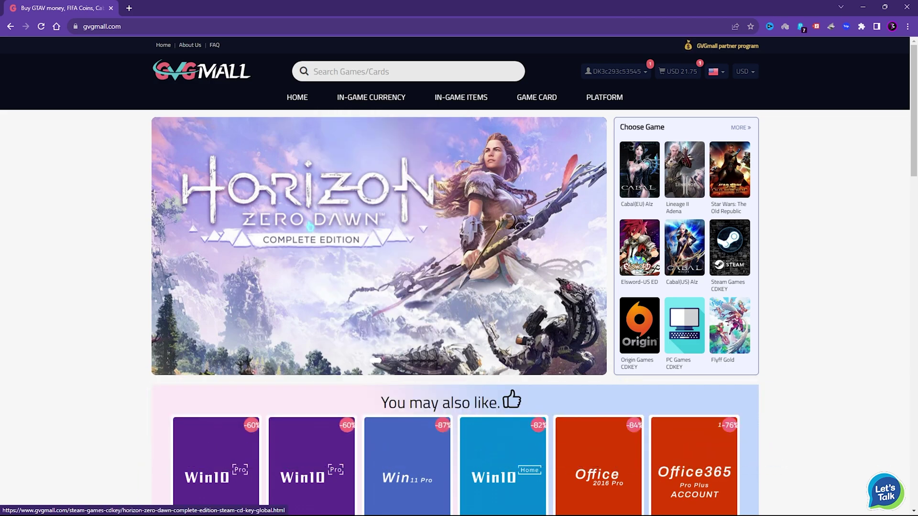
scroll(69, 234, down, 4)
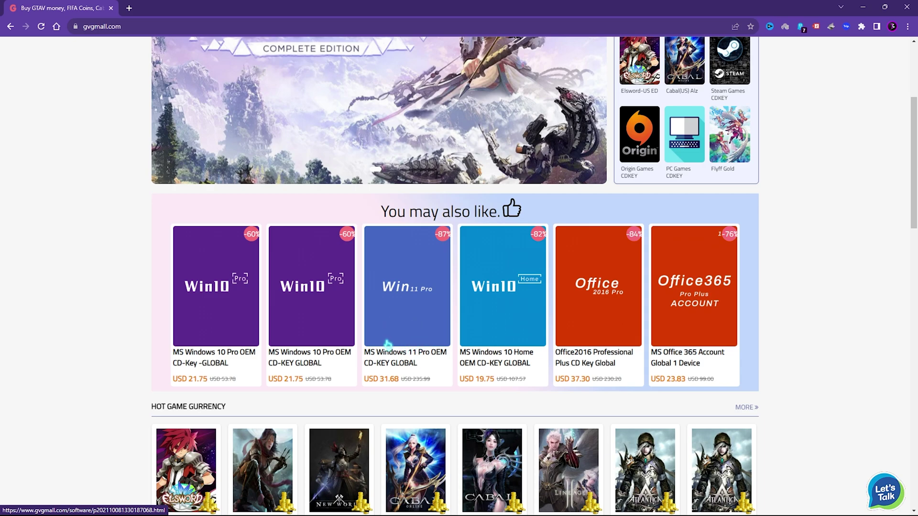
scroll(410, 362, up, 1)
scroll(228, 373, down, 1)
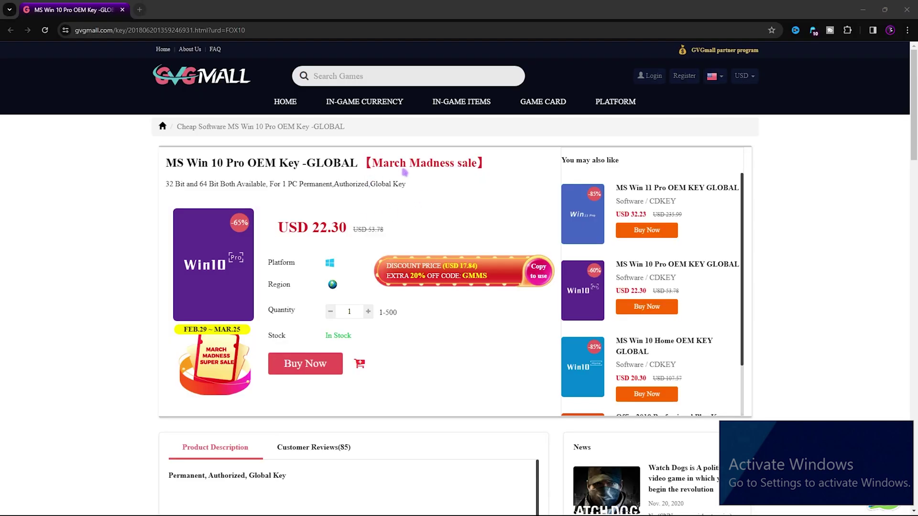
Highlight the March Madness sale label on the product page.
click(374, 164)
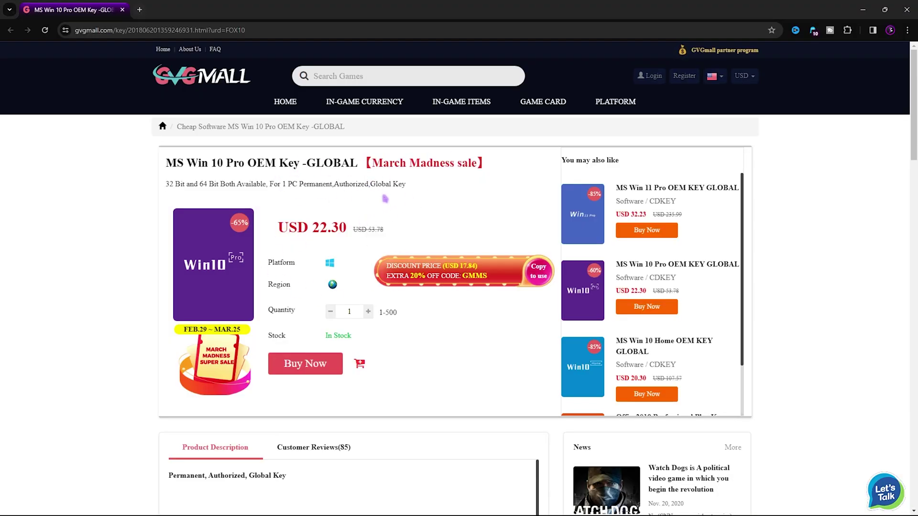
drag(367, 163, 477, 163)
click(477, 163)
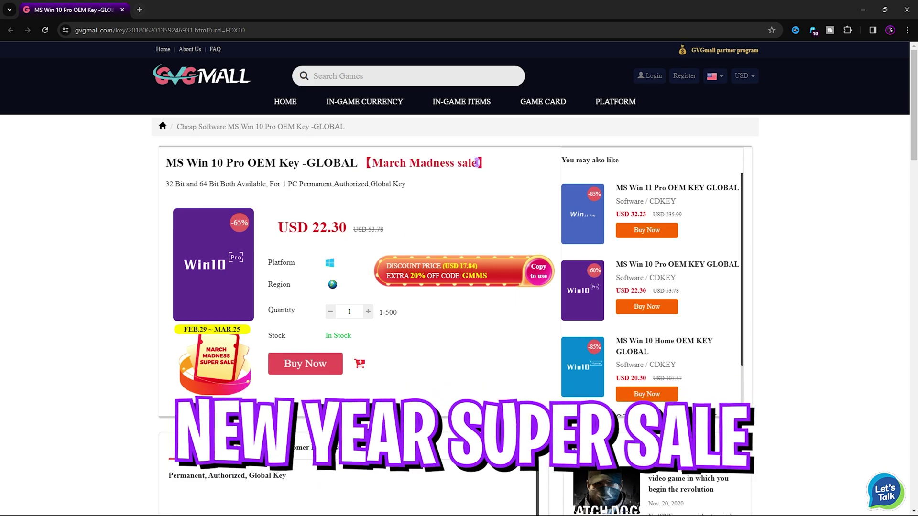
drag(166, 164, 481, 163)
drag(372, 163, 446, 163)
click(361, 163)
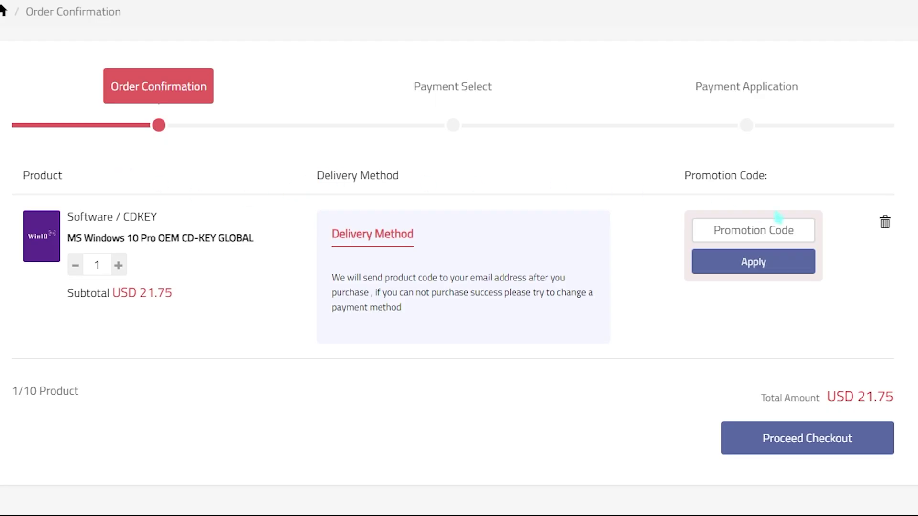
Apply promotion code FOX25 (subtotal USD 16.31), then check the Windows activation state.
click(785, 230)
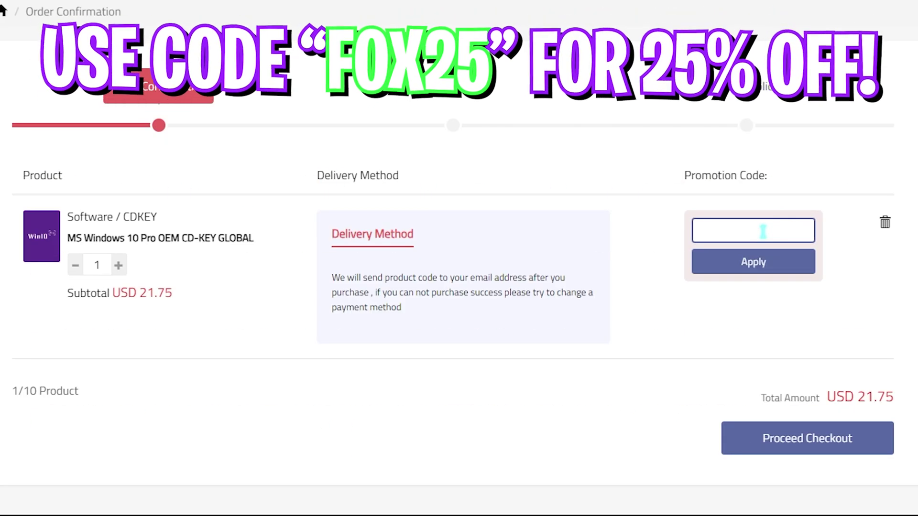
text(FOX25)
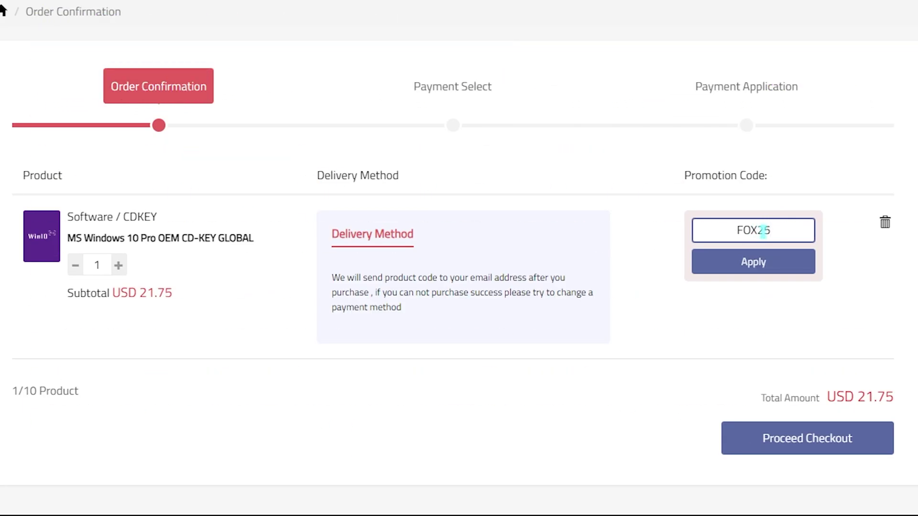
click(726, 271)
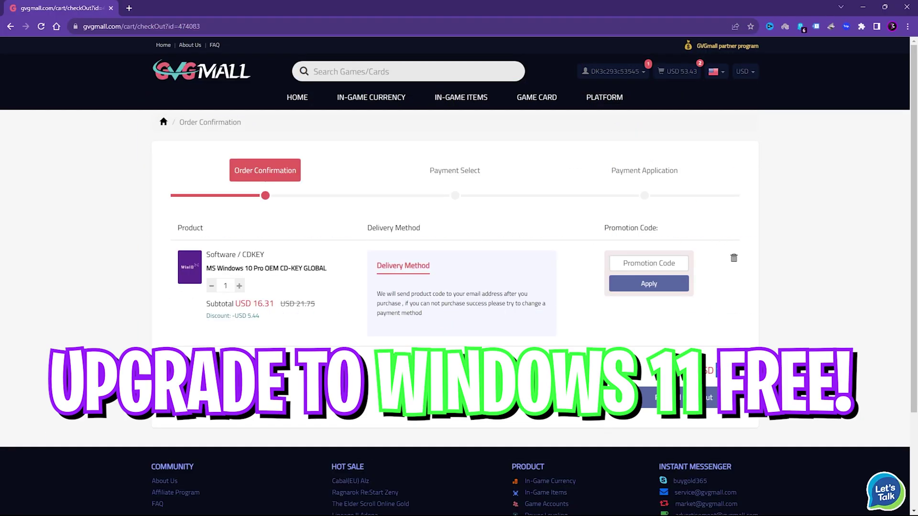
drag(743, 375, 171, 367)
click(442, 346)
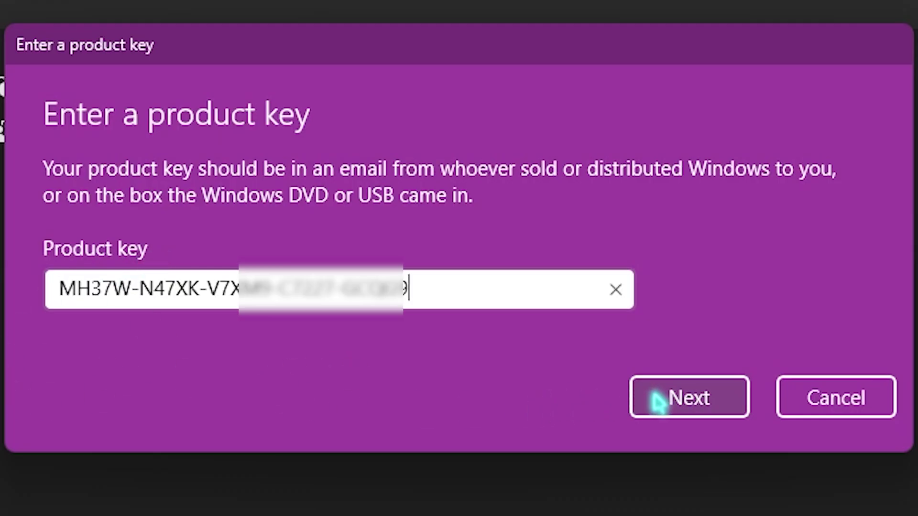
click(837, 398)
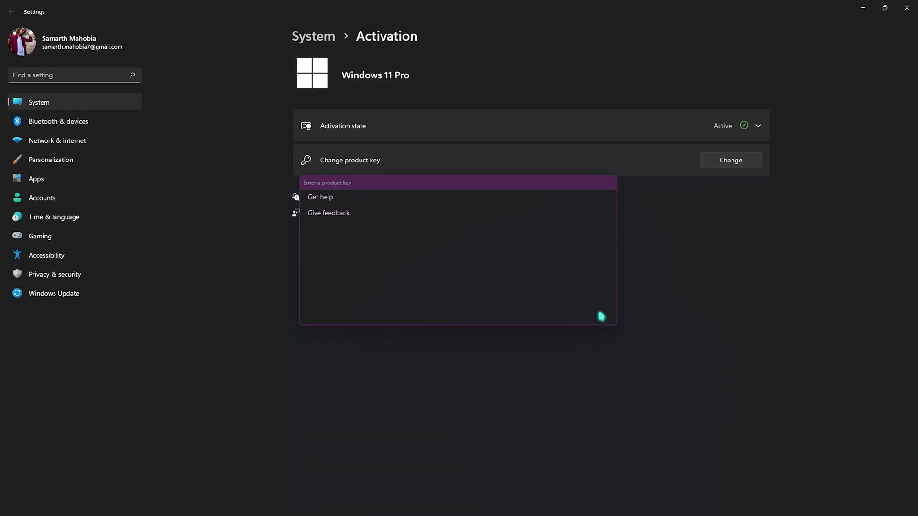
click(756, 126)
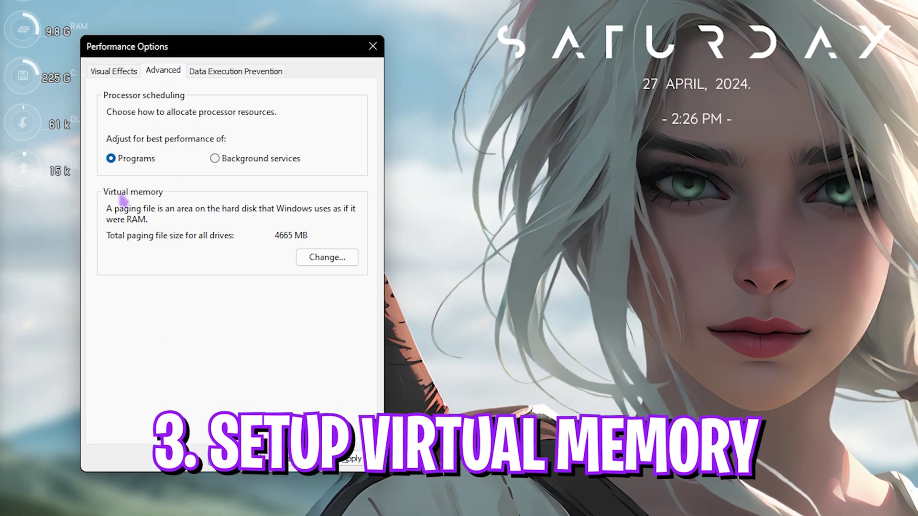
Open the virtual memory settings and inspect the C: Initial size value of 1361 MB.
click(310, 259)
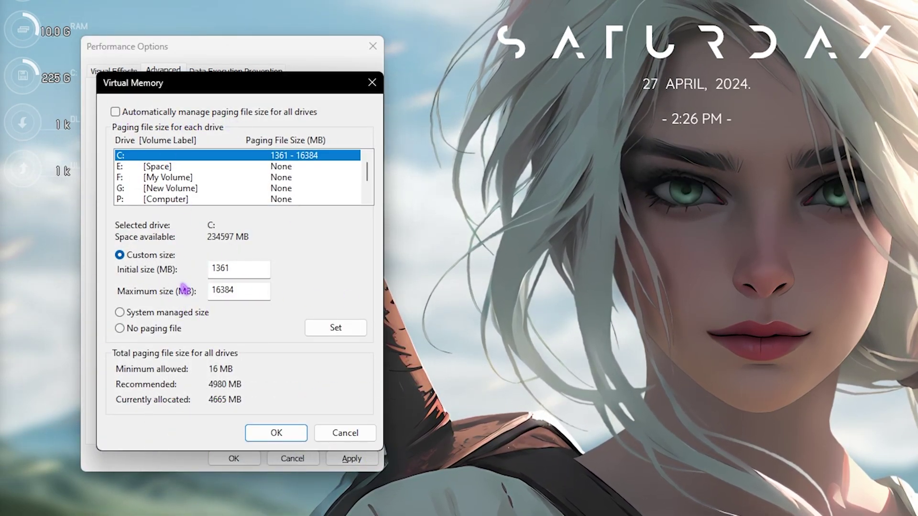
click(245, 266)
drag(245, 266, 177, 263)
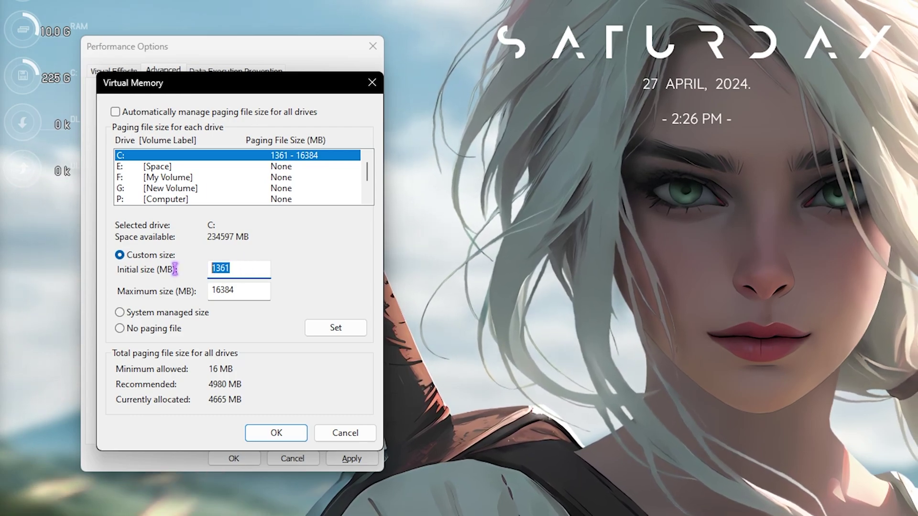
click(242, 268)
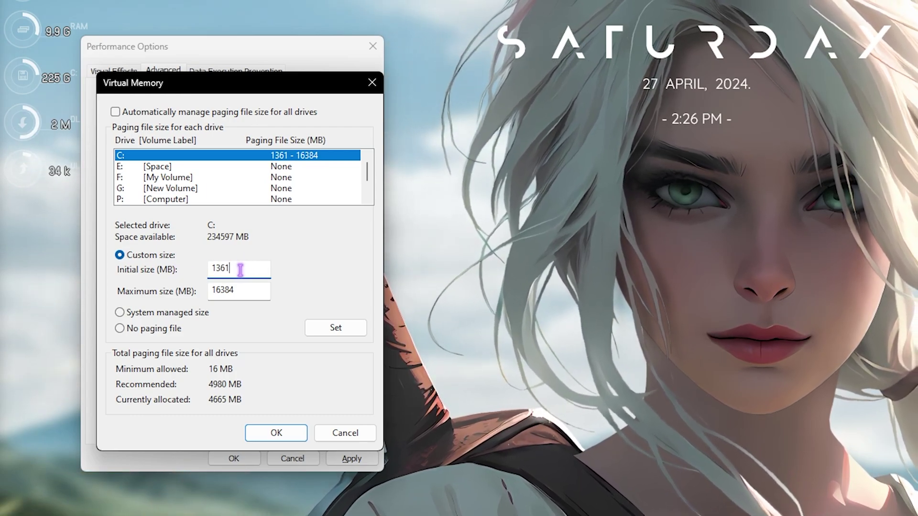
Search for 'cal' and launch Calculator.
key(super)
text(cal)
key(Return)
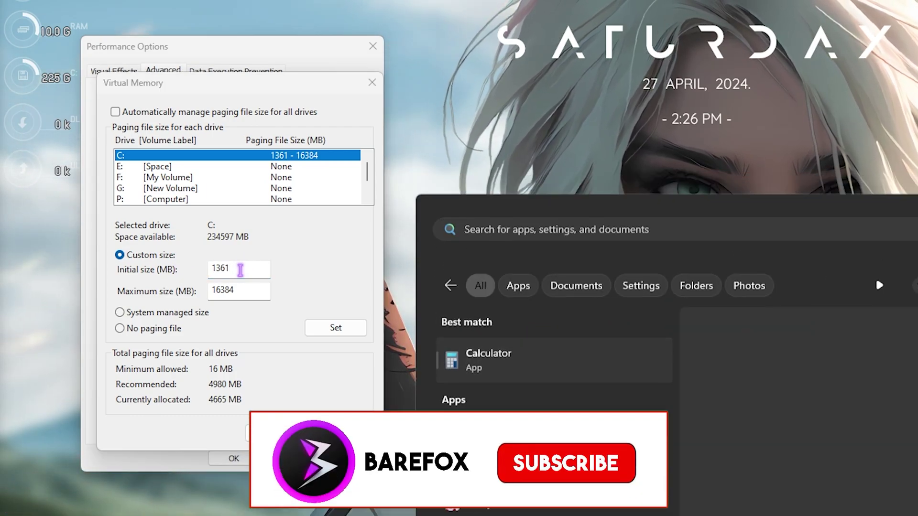
Launch System Information and check the installed physical memory (32 GB RAM).
key(super)
text(system Information)
key(Return)
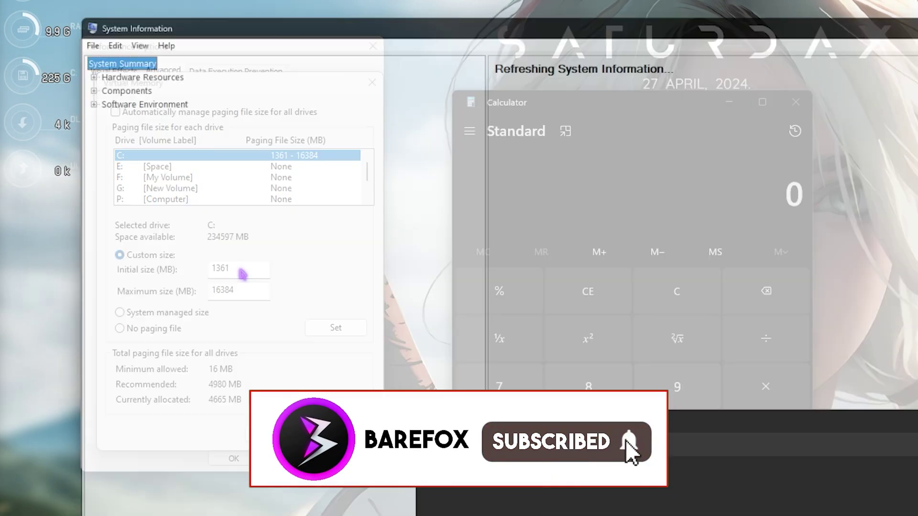
click(533, 474)
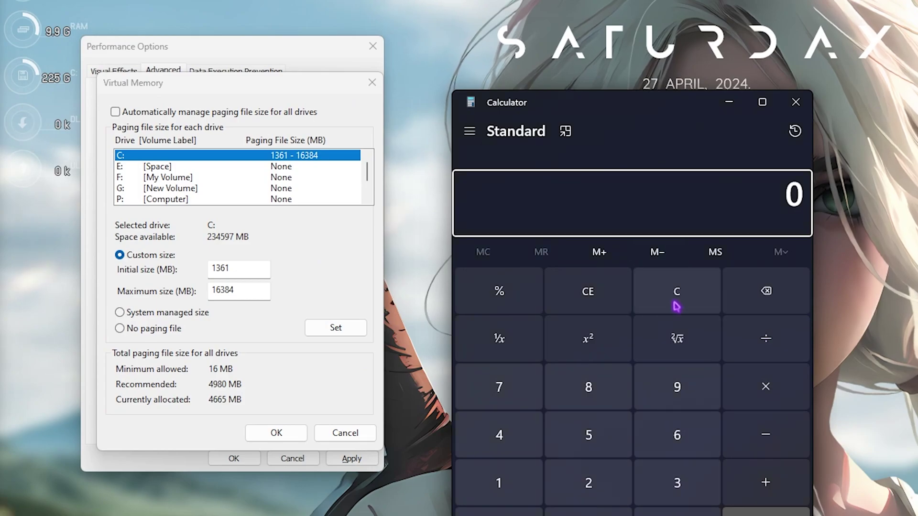
Calculate 32 × 1024 = 32,768 in Calculator, then divide by 2.
click(676, 483)
click(589, 483)
click(774, 407)
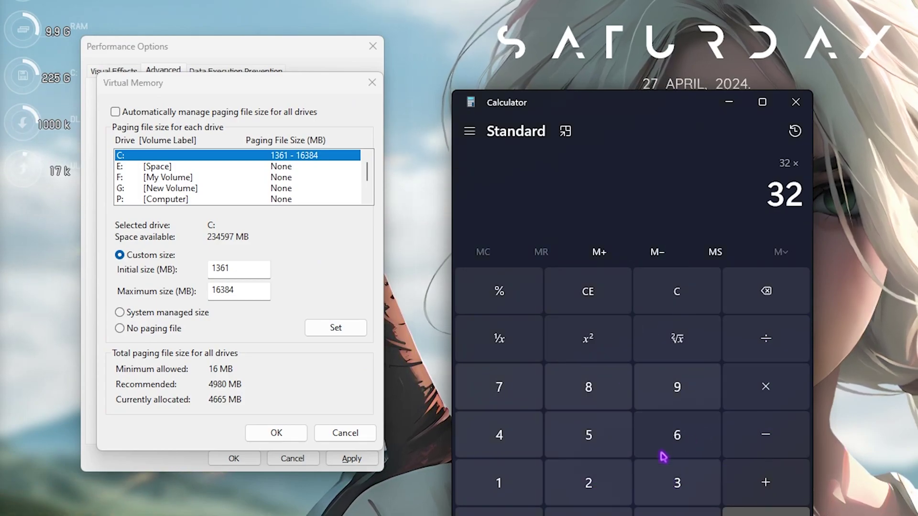
click(533, 497)
text(024)
key(Return)
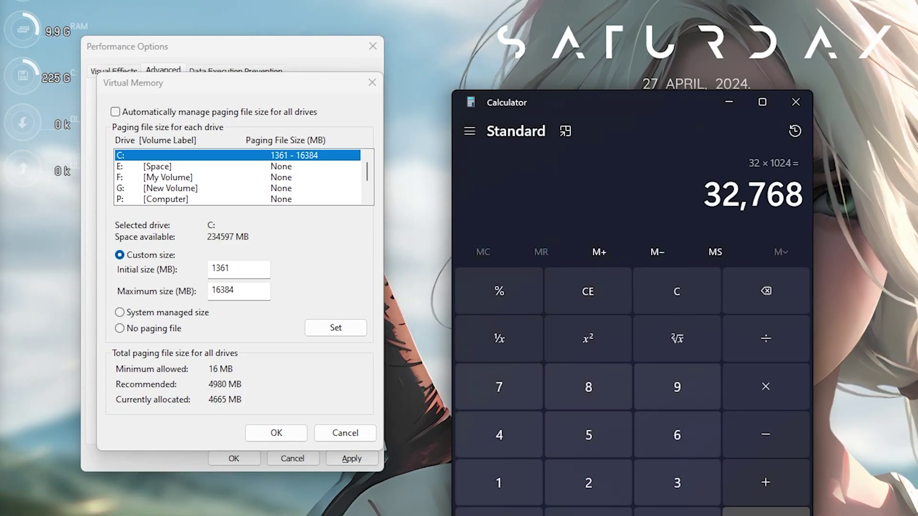
drag(705, 203, 802, 192)
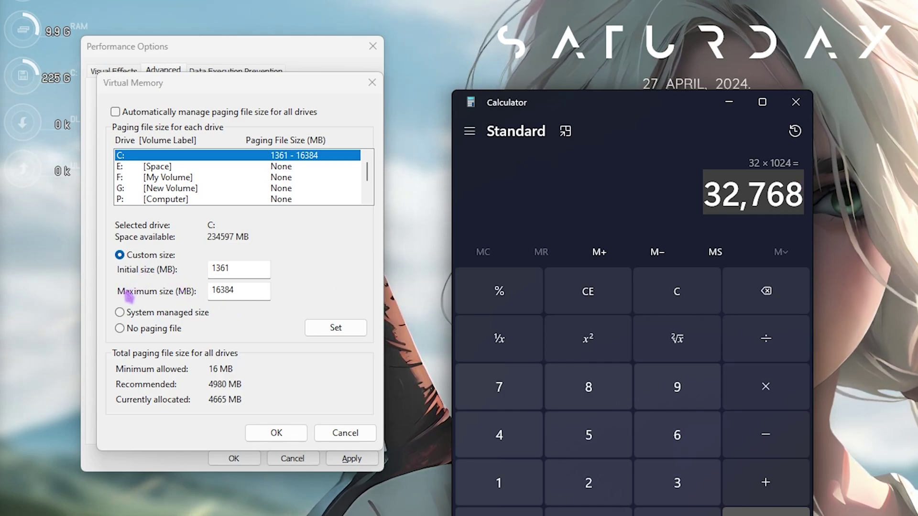
click(765, 337)
text(2)
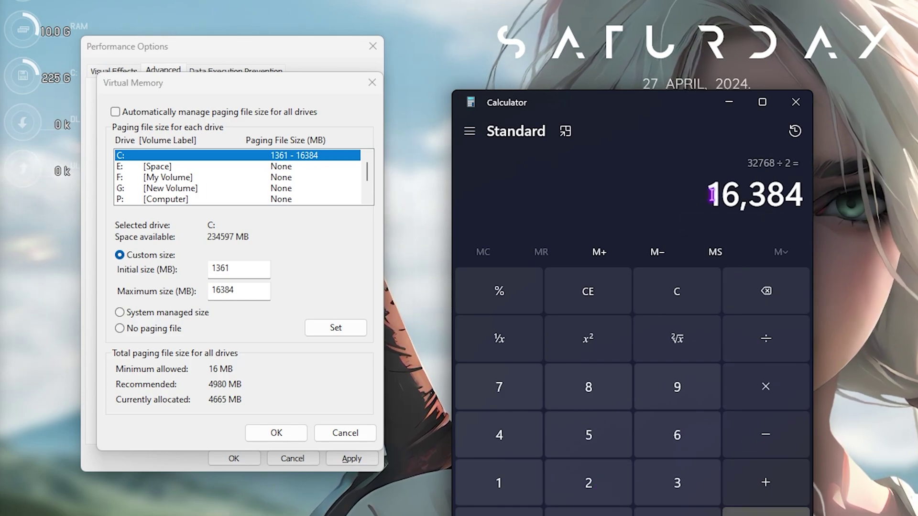
Confirm the 16384 MB Maximum size, close Calculator and accept the virtual memory settings.
click(255, 293)
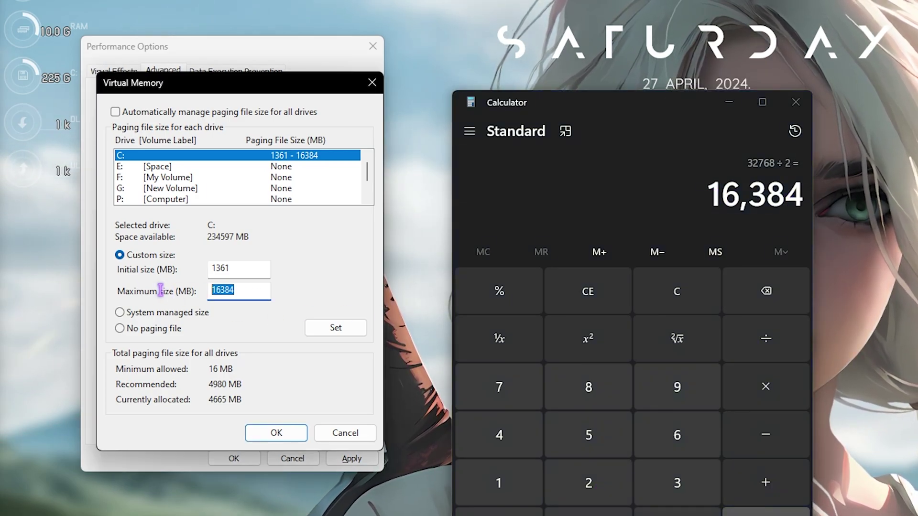
key(alt+F4)
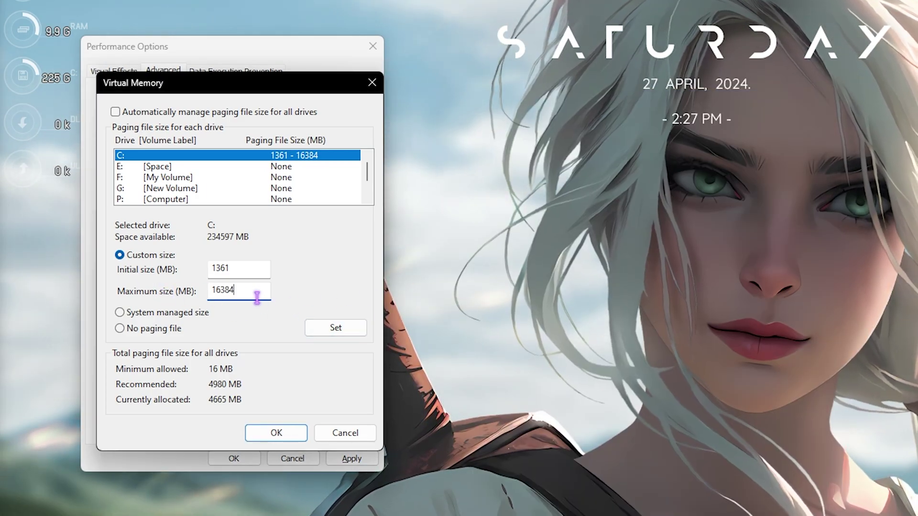
click(336, 327)
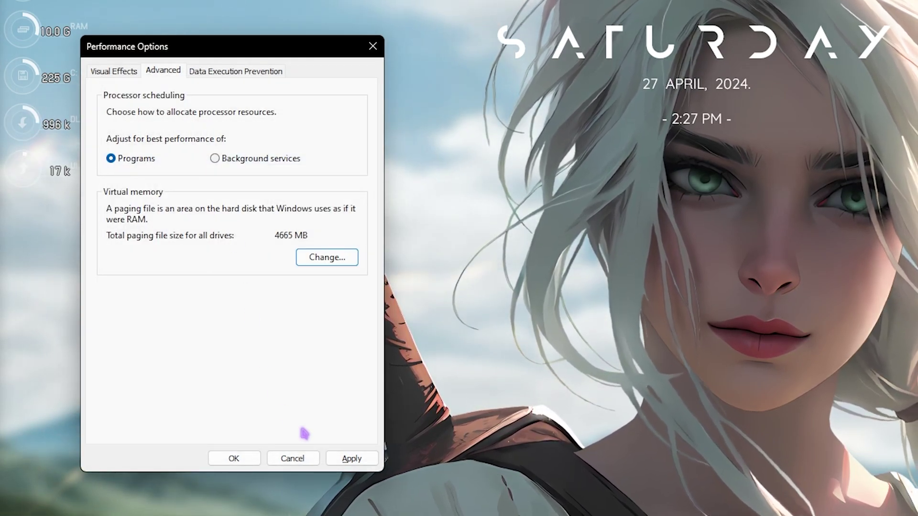
click(880, 240)
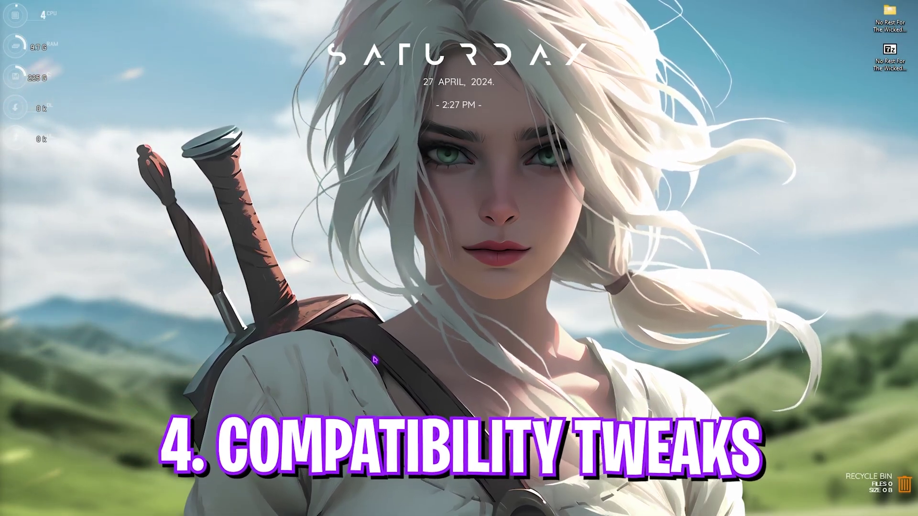
Open No Rest for the Wicked's install folder from its Steam Library Manage menu.
key(super)
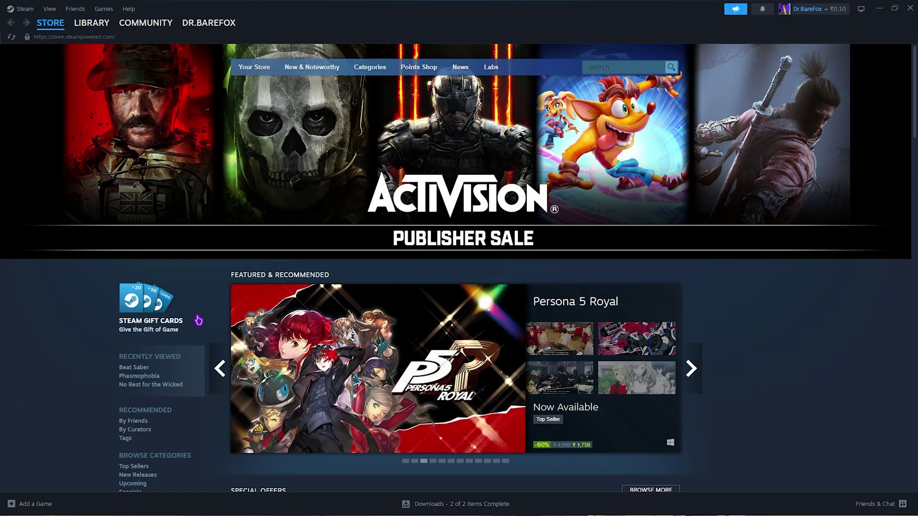
click(91, 24)
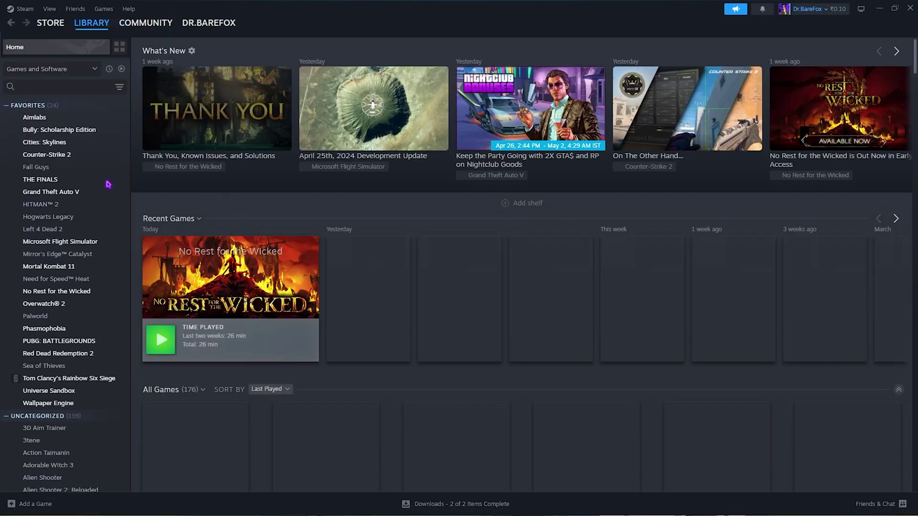
click(92, 292)
right_click(99, 293)
mouse_move(122, 354)
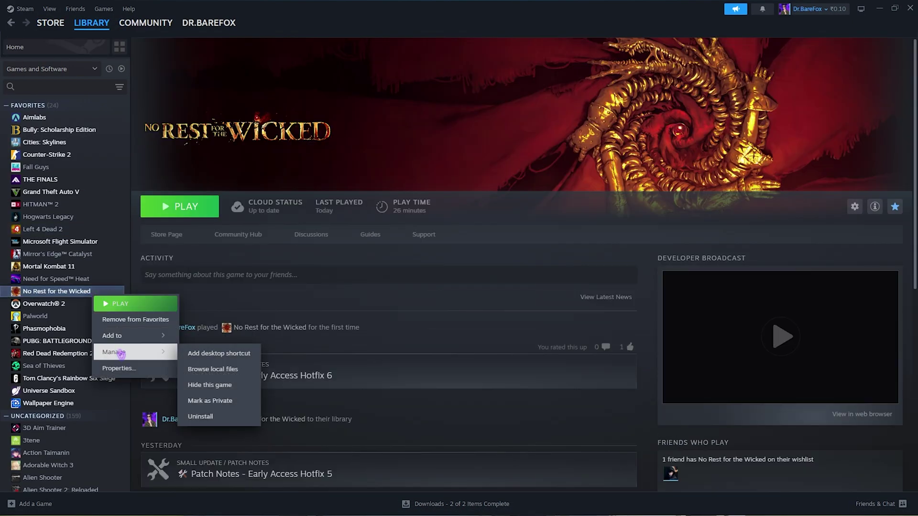
click(219, 373)
Set NoRestForTheWicked.exe to Windows 8 compatibility, no fullscreen optimizations, and high DPI scaling override.
click(155, 133)
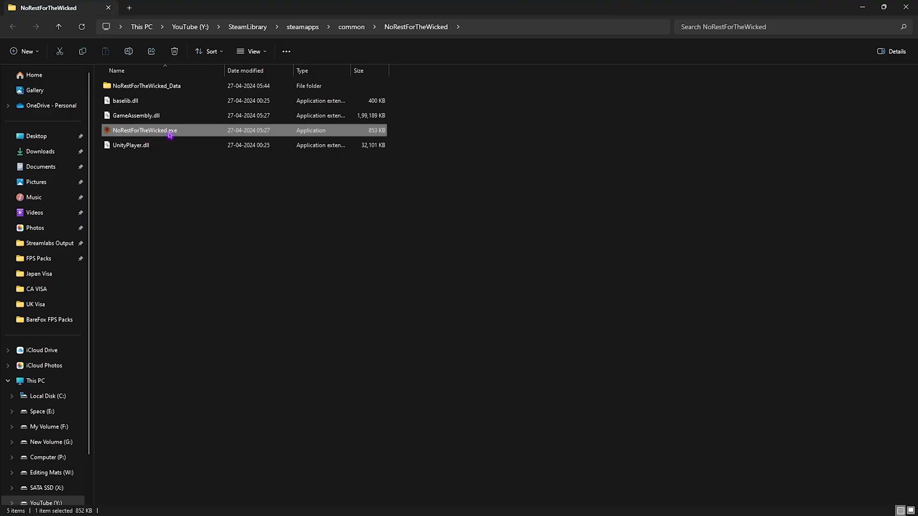
right_click(169, 133)
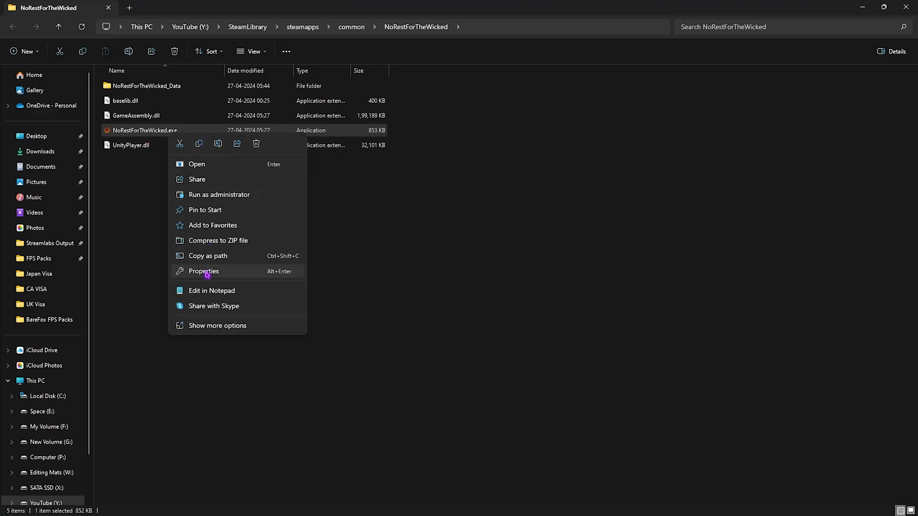
click(205, 272)
click(216, 155)
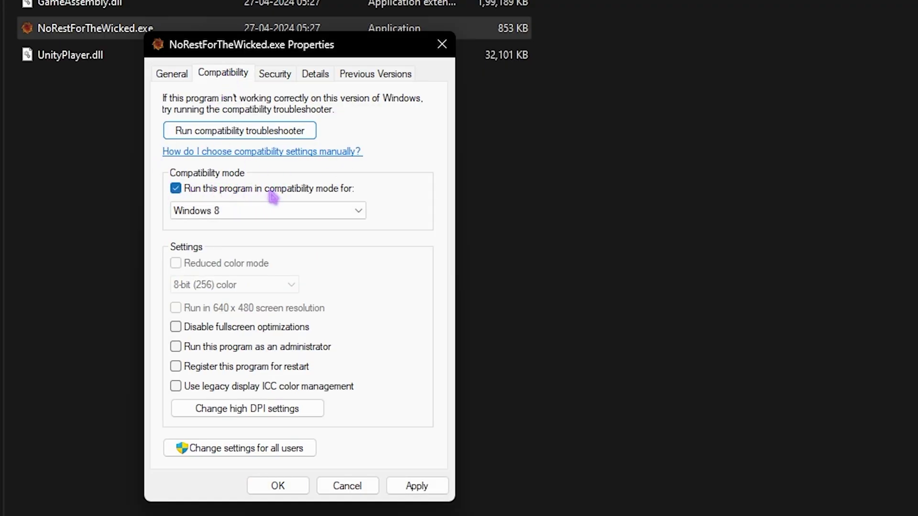
click(303, 207)
click(225, 277)
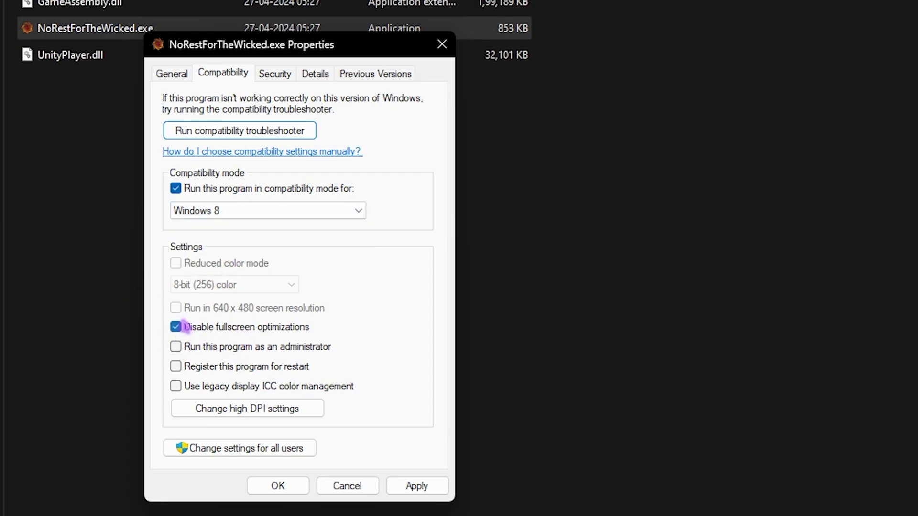
click(227, 413)
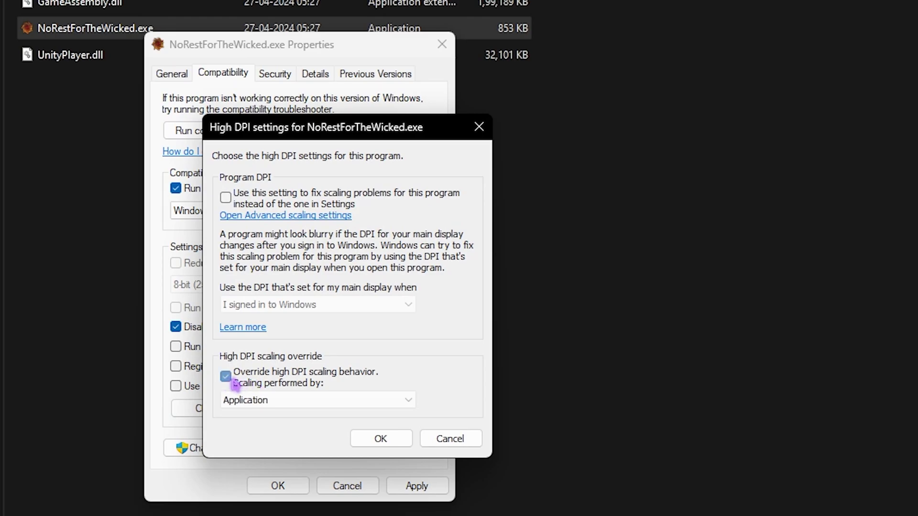
click(400, 441)
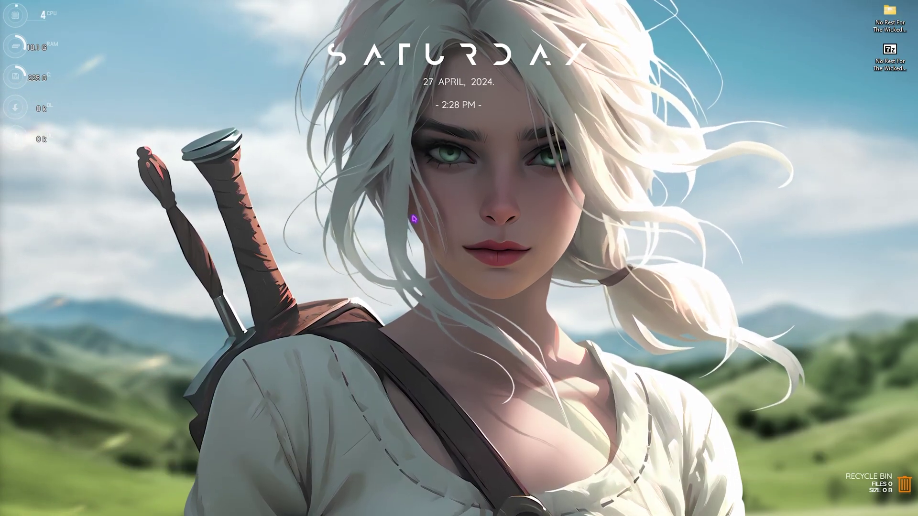
Open Local Group Policy Editor and navigate to Administrative Templates > Windows Components > App Privacy.
key(super)
text(loc)
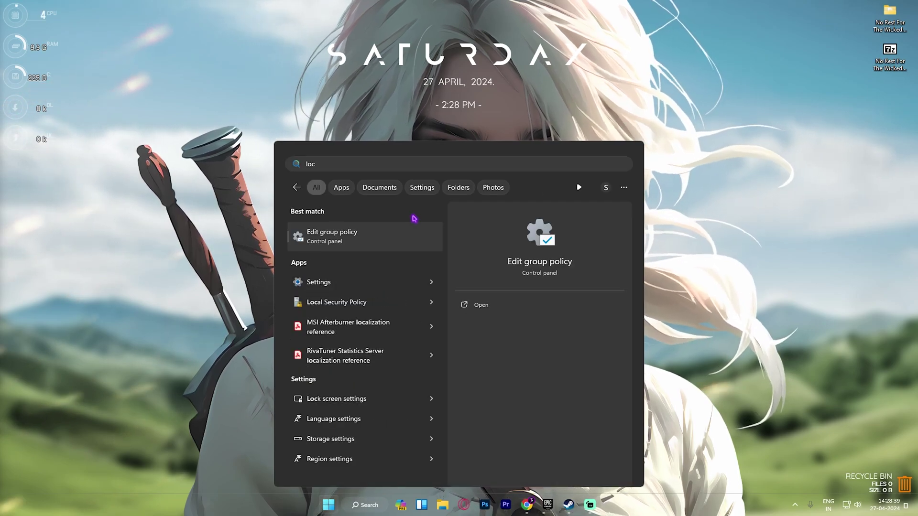
key(Return)
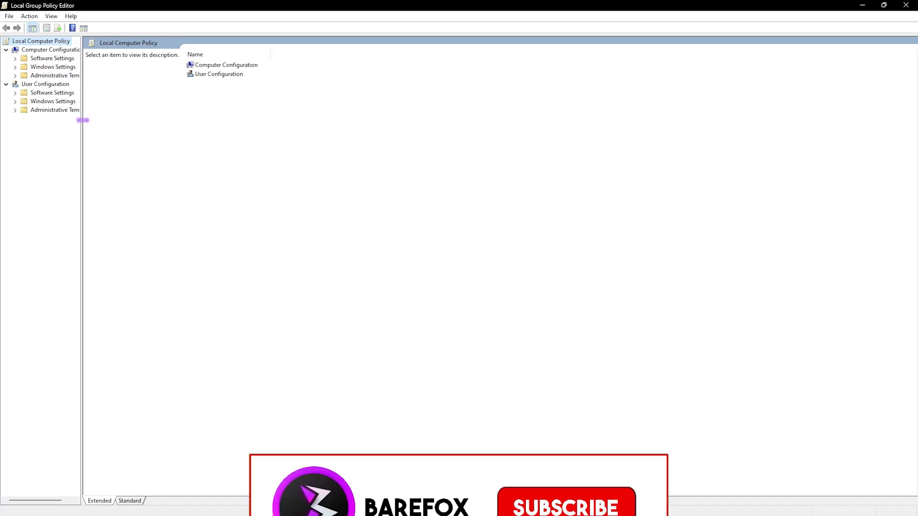
drag(83, 120, 171, 122)
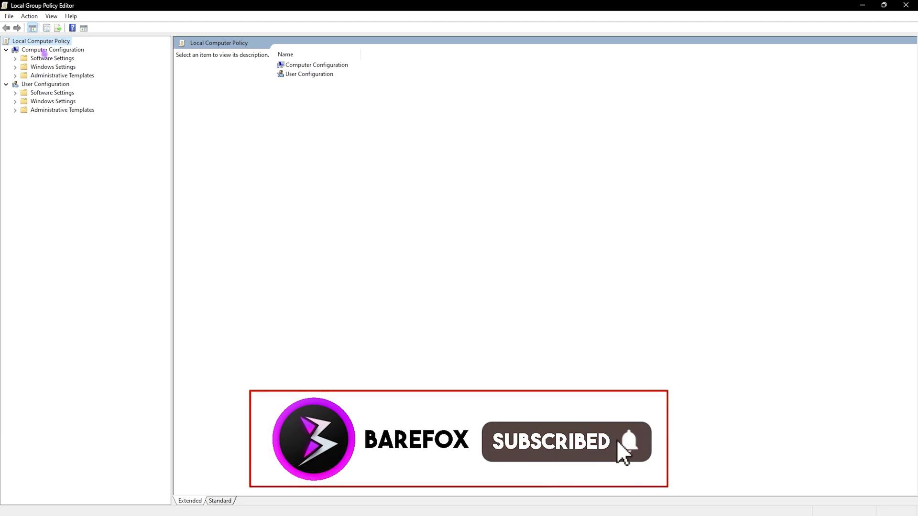
click(15, 76)
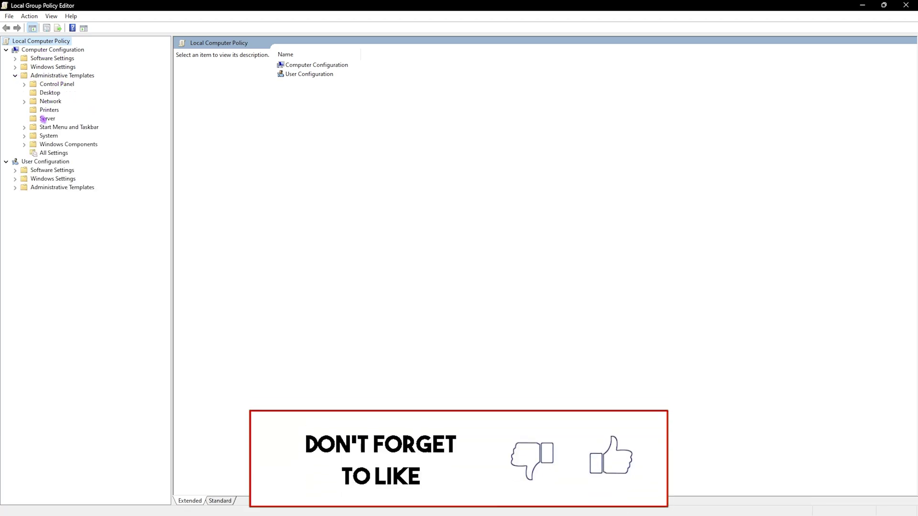
click(24, 145)
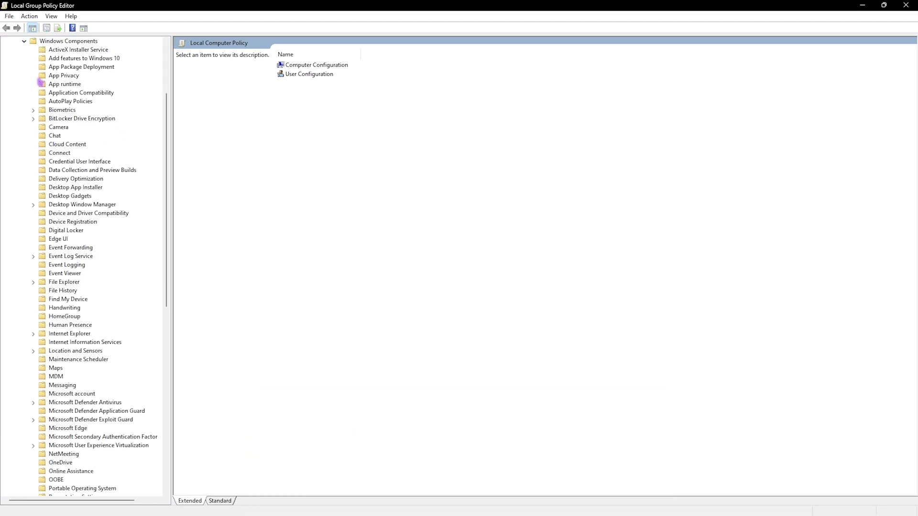
click(63, 76)
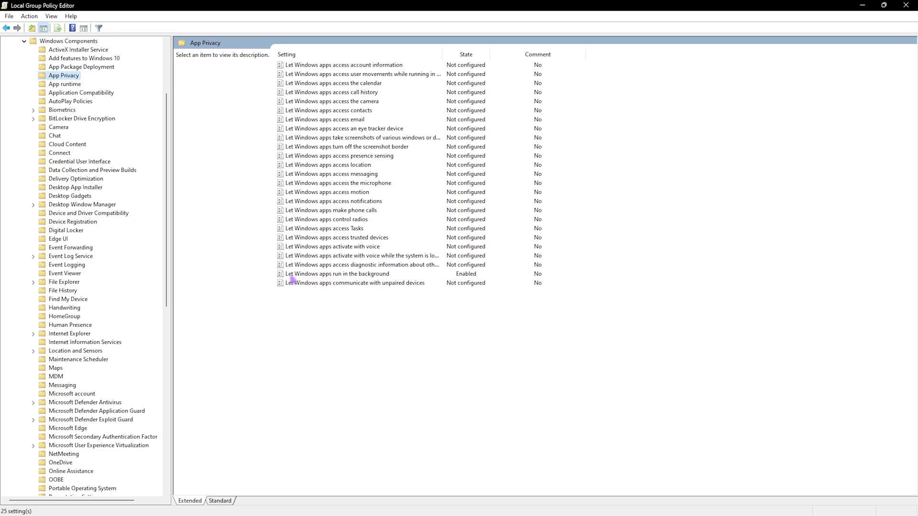
Set 'Let Windows apps run in the background' to Enabled with Force Deny for all apps.
click(386, 275)
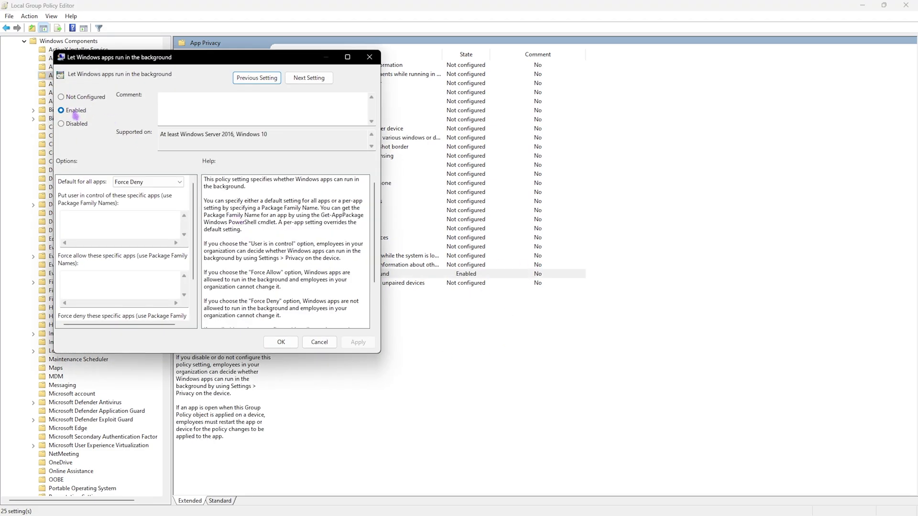
click(143, 182)
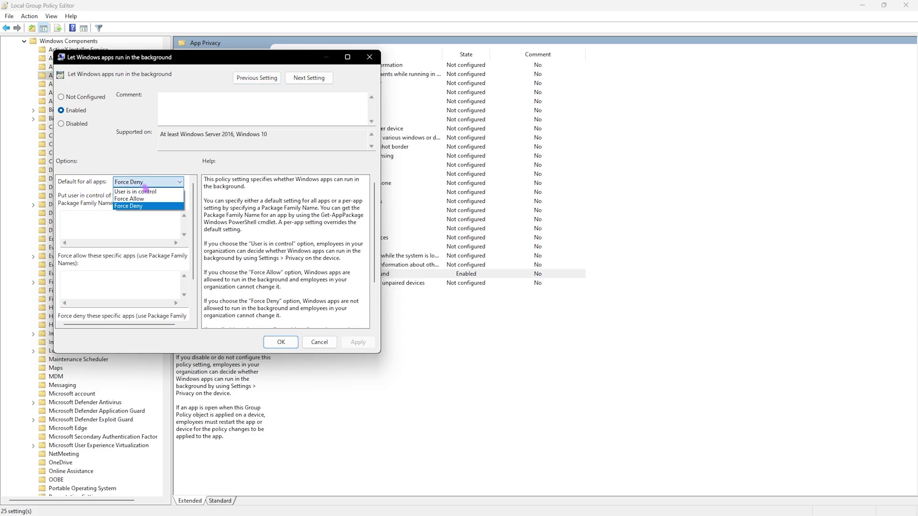
click(142, 207)
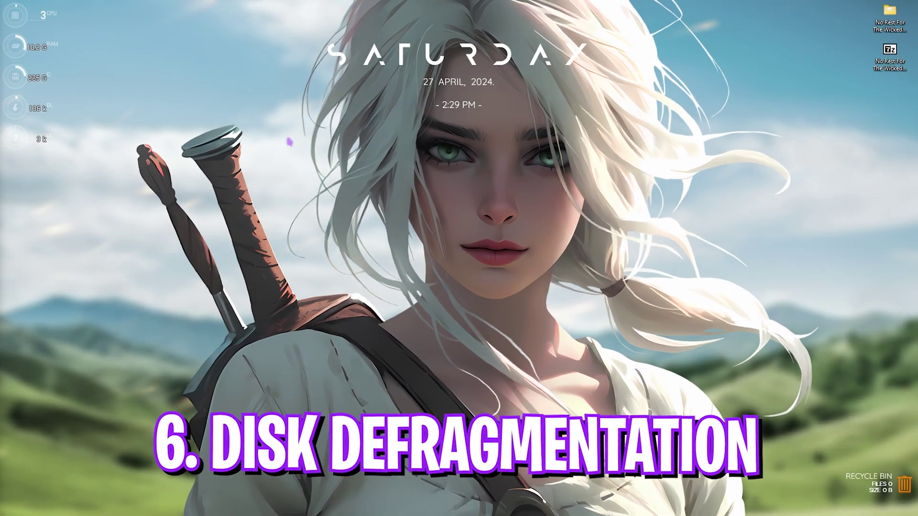
Launch Defragment and Optimize Drives via 'defrag' and optimize drive C:.
key(super)
text(defragment and Optimize Drives)
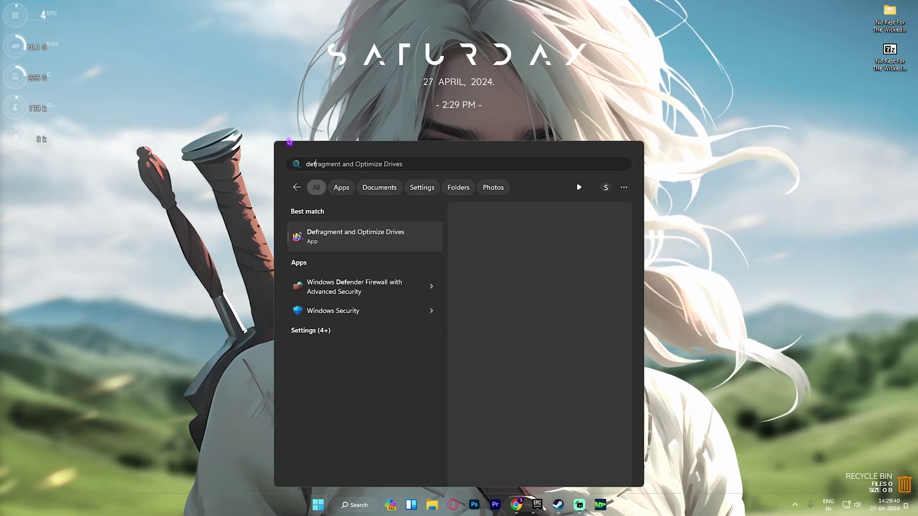
key(Return)
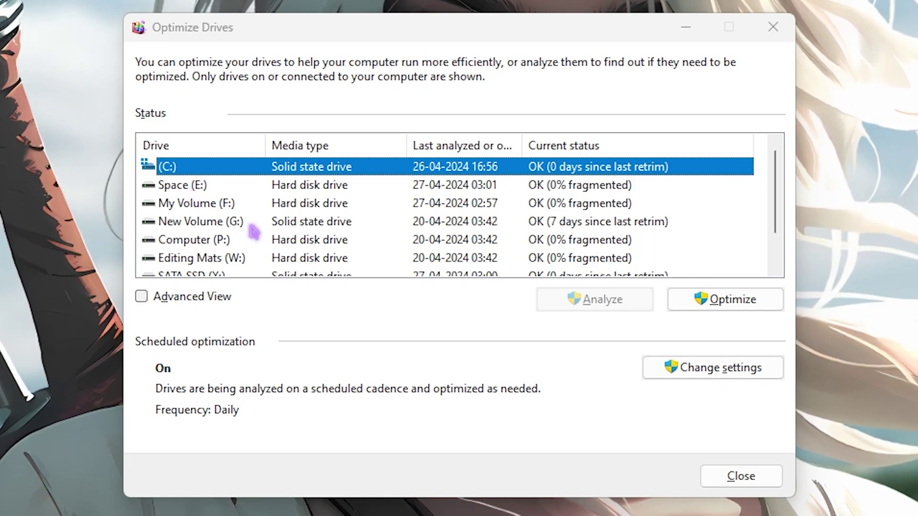
click(742, 309)
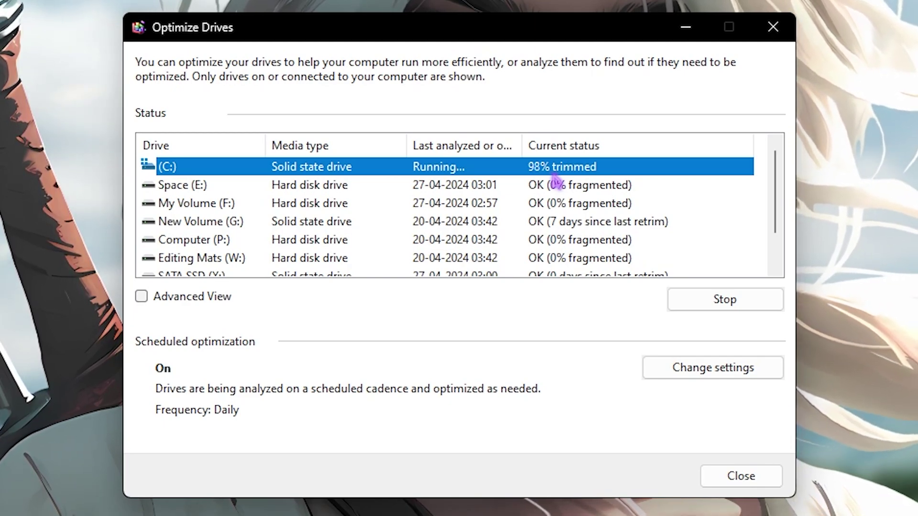
Analyze the Space (E:) drive and keep the optimization schedule at Daily.
click(294, 182)
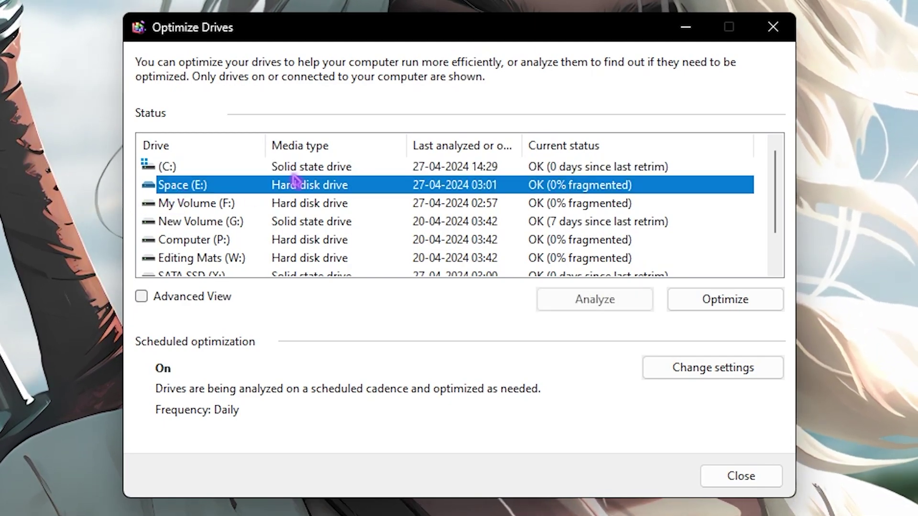
click(638, 300)
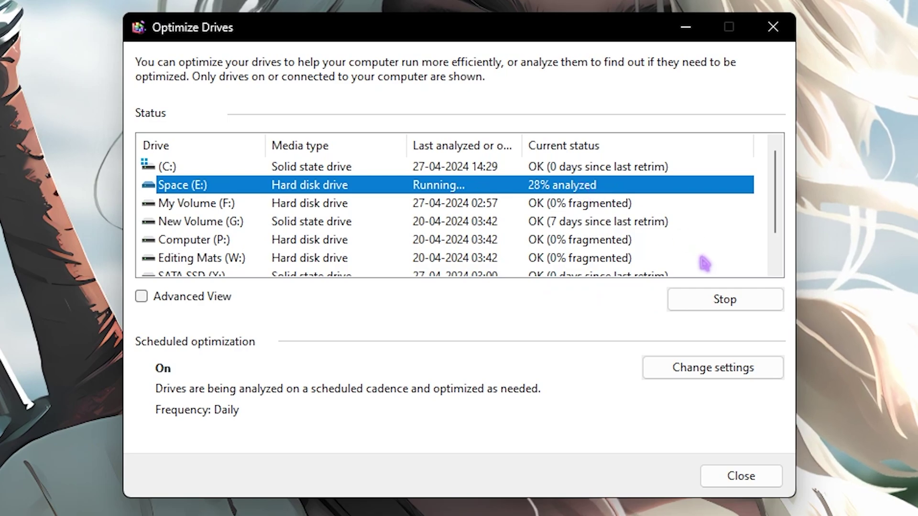
click(717, 300)
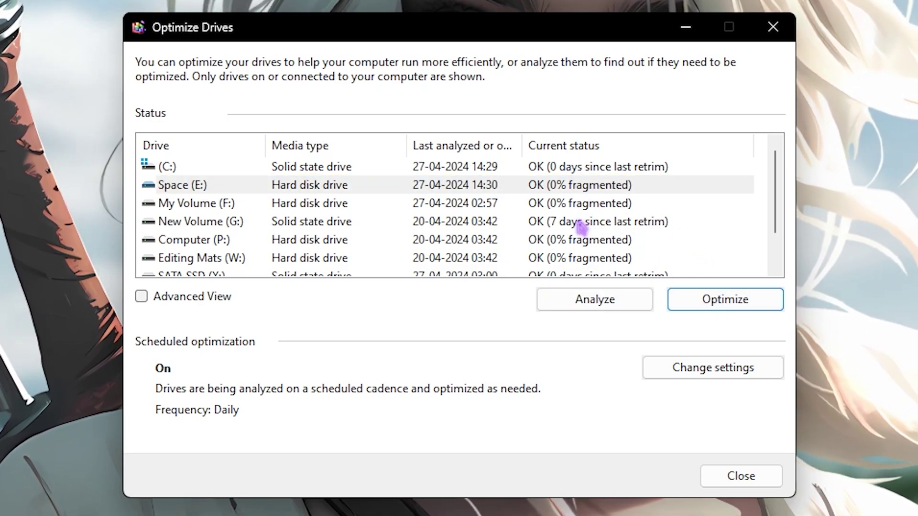
click(720, 373)
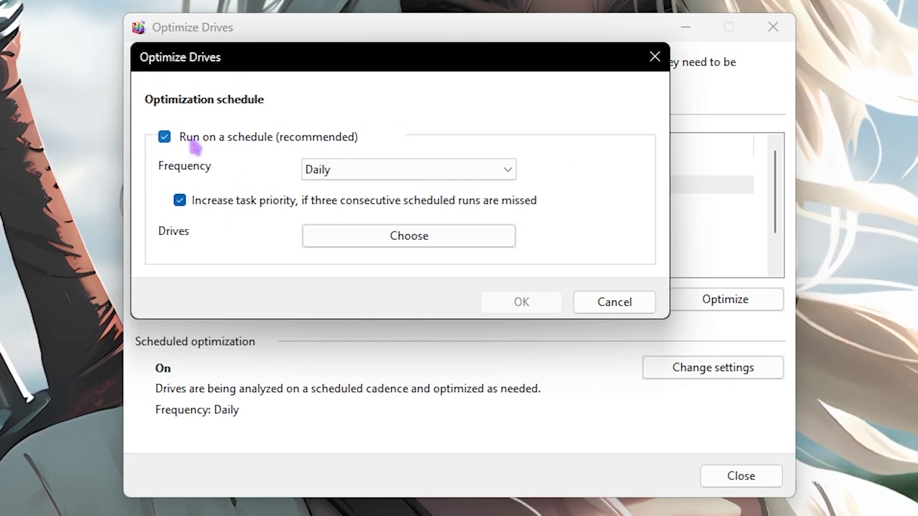
click(344, 171)
click(277, 174)
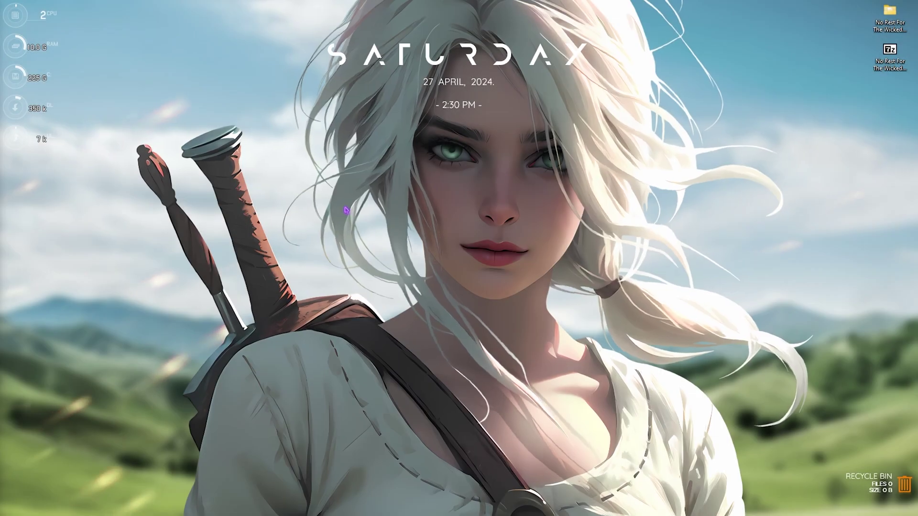
Open Create a restore point and select Local Disk (C:) on System Protection.
key(super)
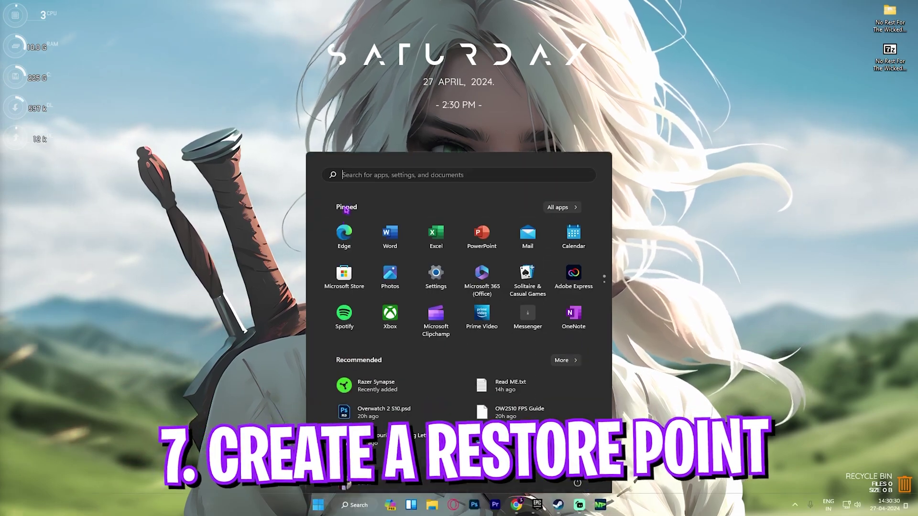
text(create a restore point)
key(Return)
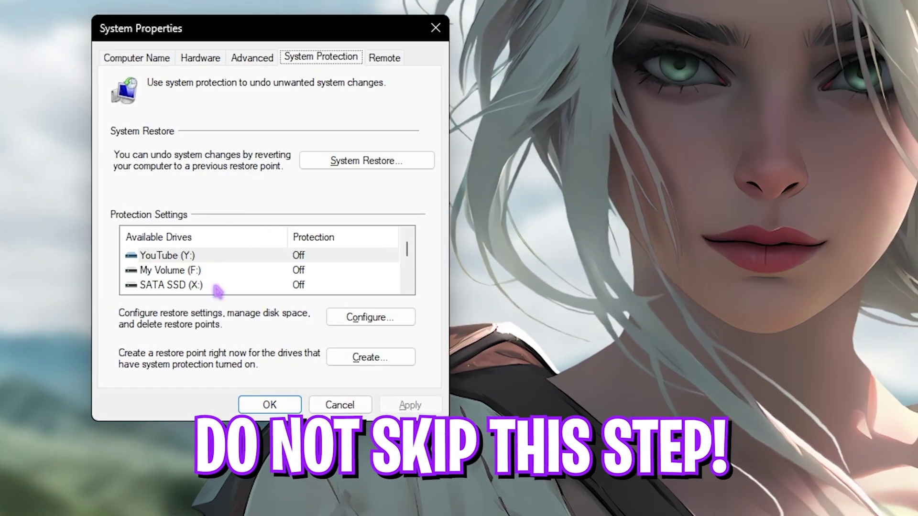
scroll(201, 287, down, 1)
click(198, 286)
Create a restore point named 'No Rest for the Wicked', then close System Properties.
click(368, 358)
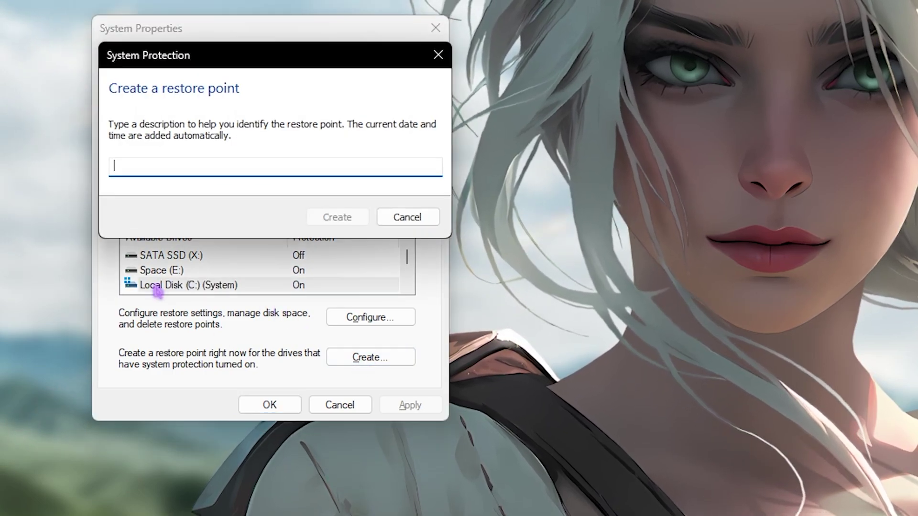
text(No Rest for the)
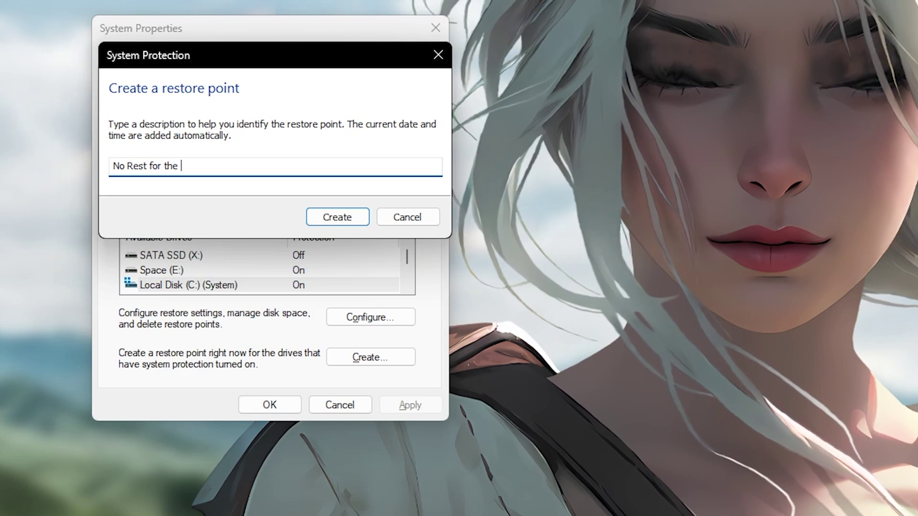
text( Wicked)
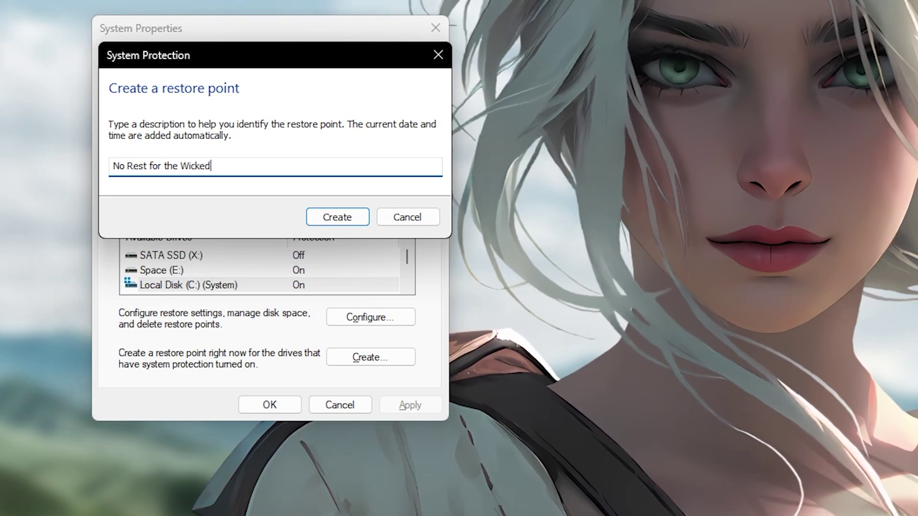
click(335, 218)
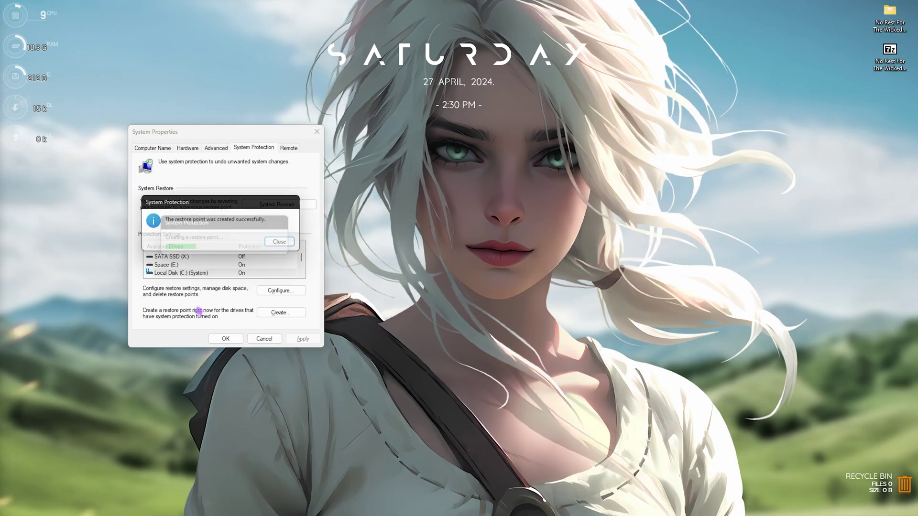
click(373, 230)
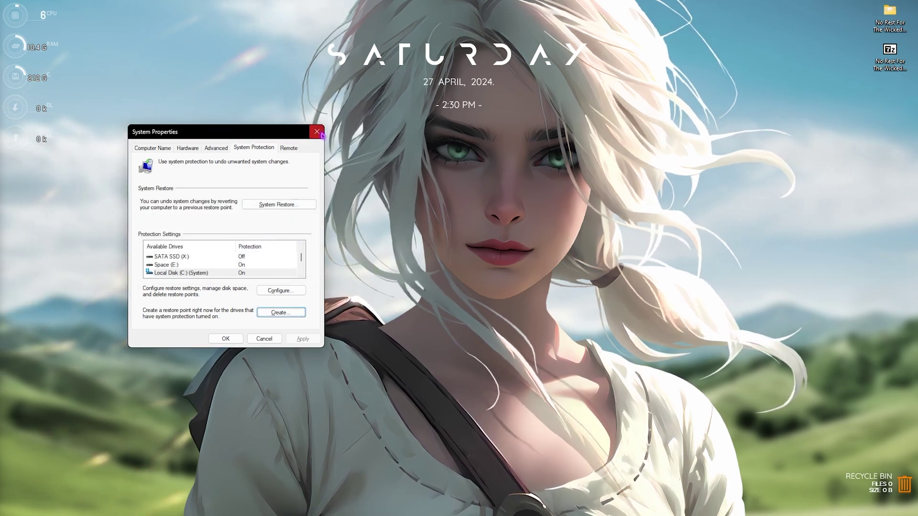
click(226, 338)
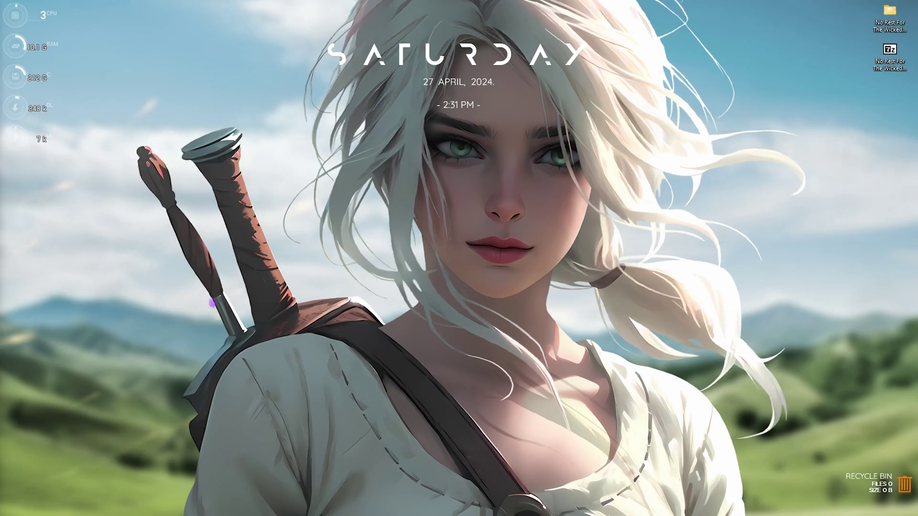
Open the FPS pack folder and browse the AMD and INTEL subfolders of 1- CPU Priority.
drag(795, 95, 886, 6)
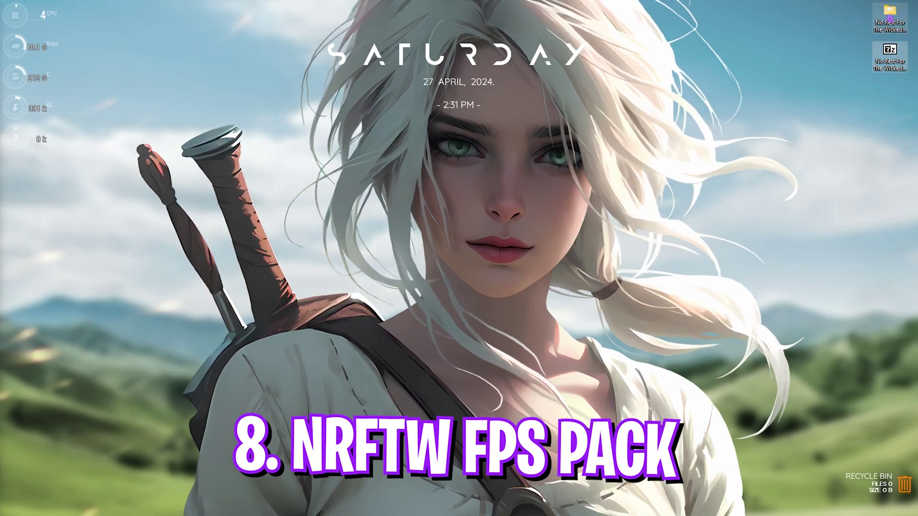
key(Return)
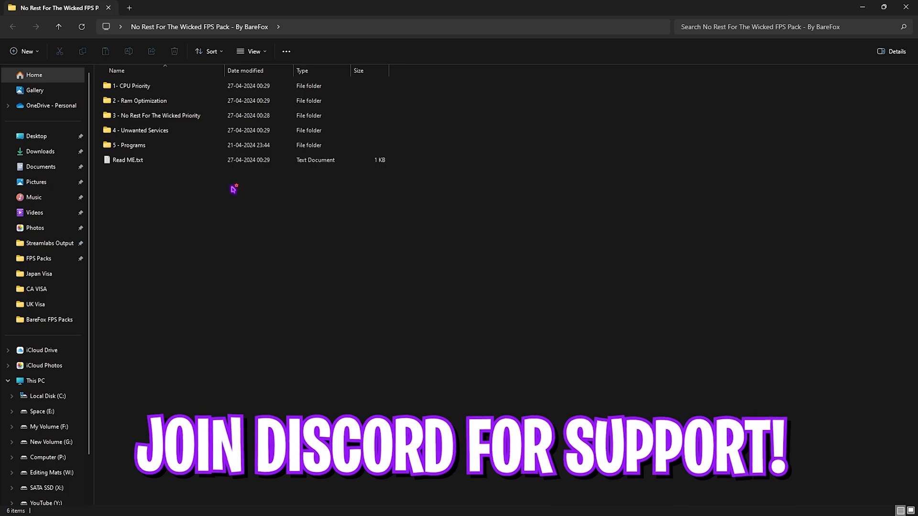
double_click(155, 89)
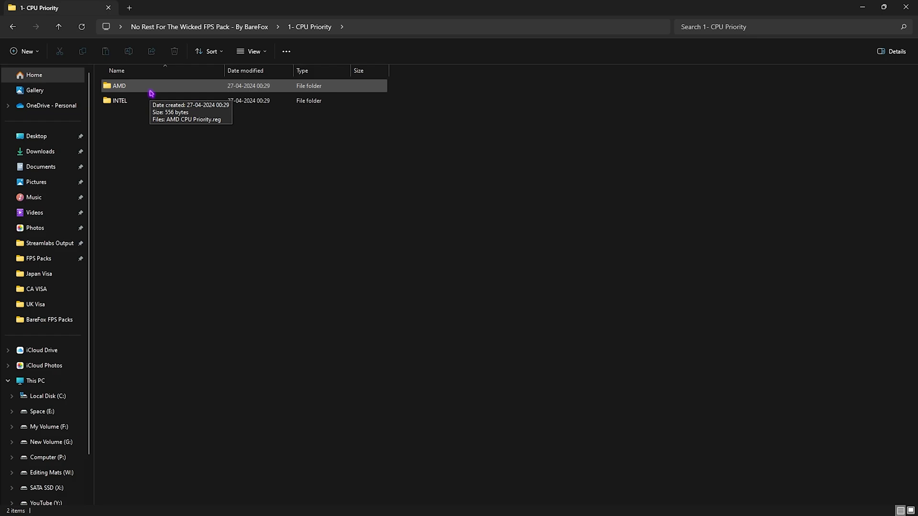
double_click(149, 90)
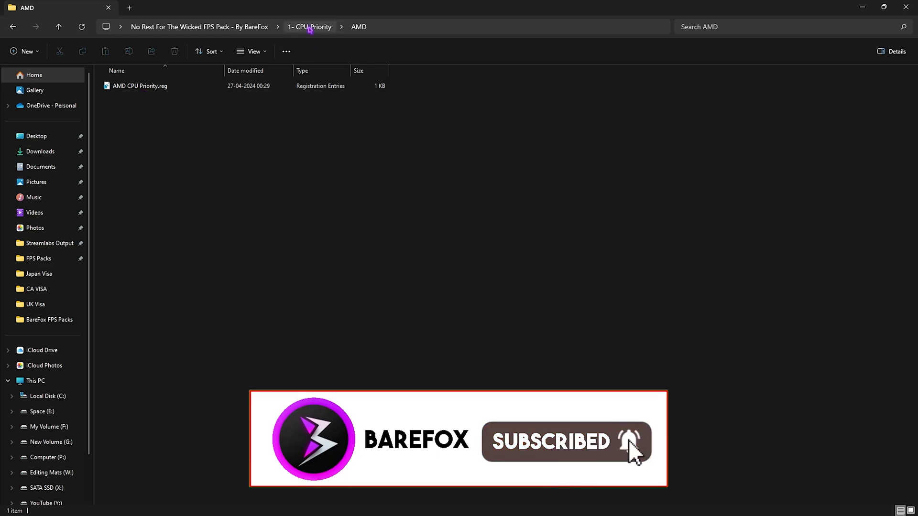
click(310, 27)
double_click(137, 102)
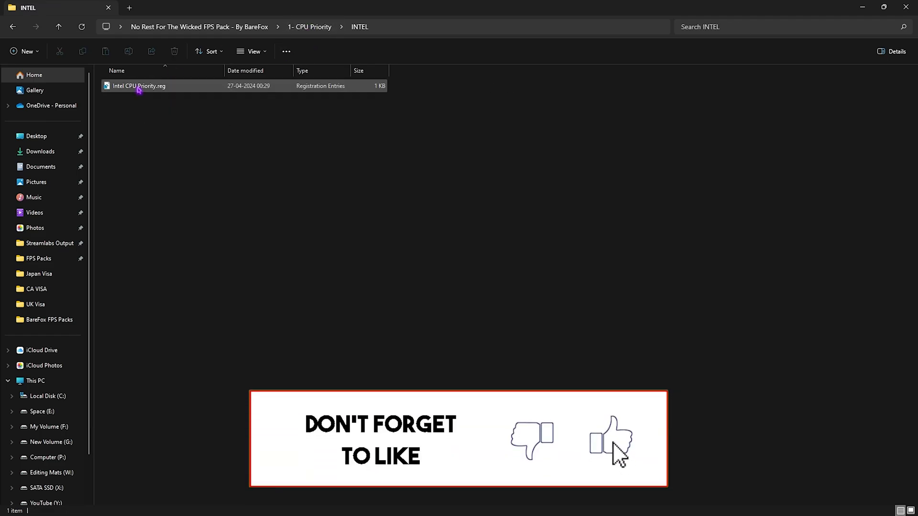
Review the RAM registry files, including 32GB Ram.reg, in 2 - Ram Optimization.
click(215, 27)
click(142, 105)
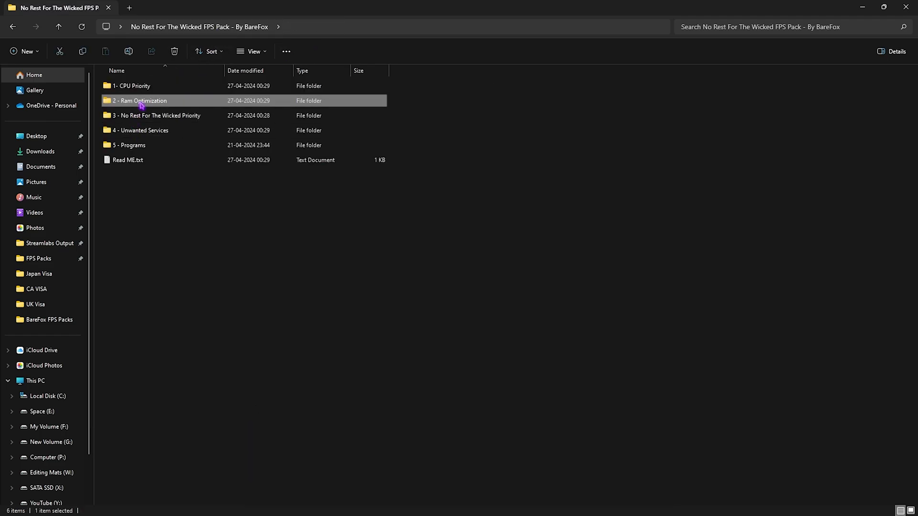
double_click(141, 105)
drag(334, 339, 209, 86)
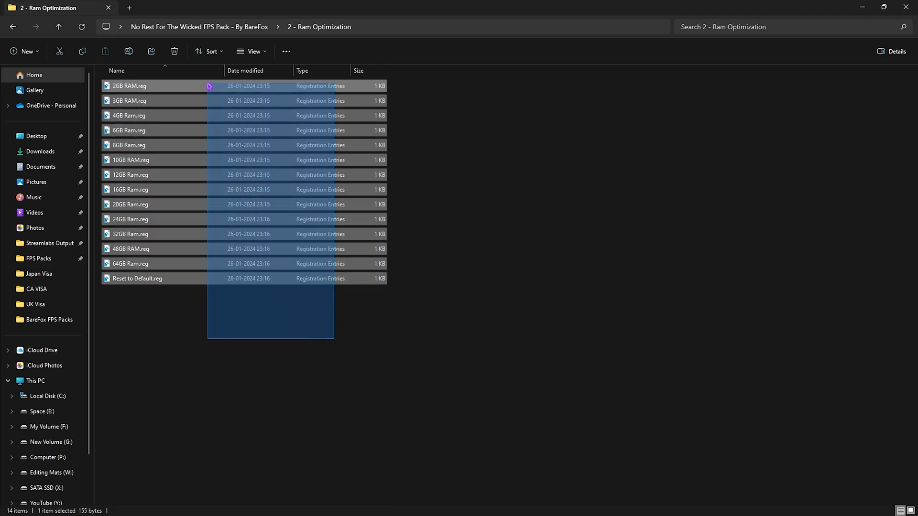
click(130, 235)
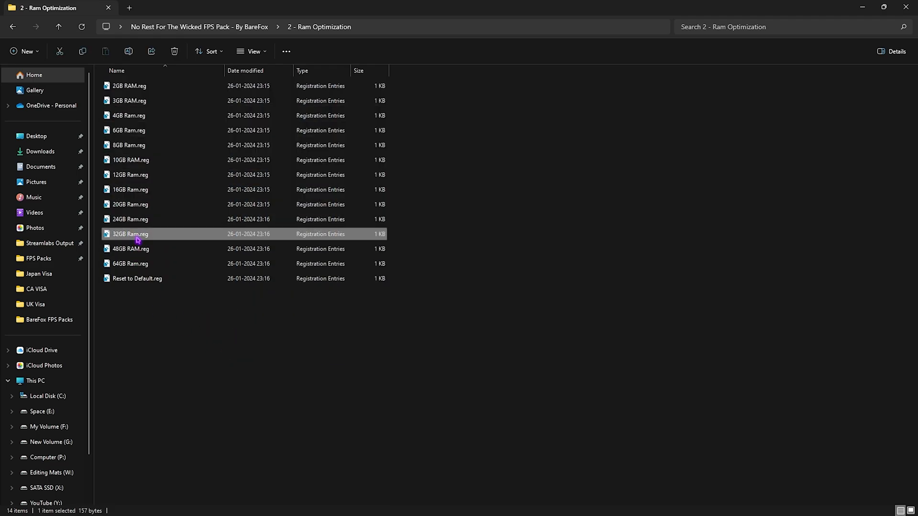
drag(549, 256, 383, 90)
click(473, 153)
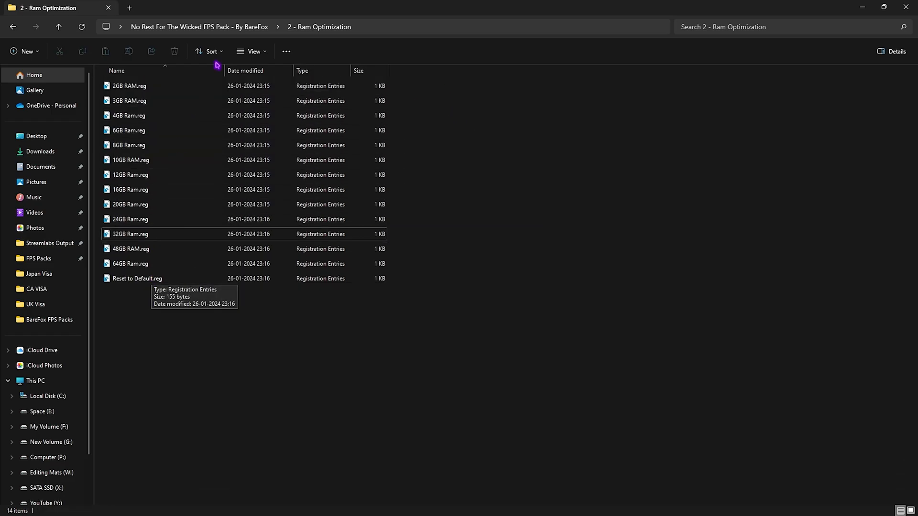
Review the three files in 3 - No Rest For The Wicked Priority, then open 4 - Unwanted Services.
key(alt+Up)
double_click(154, 116)
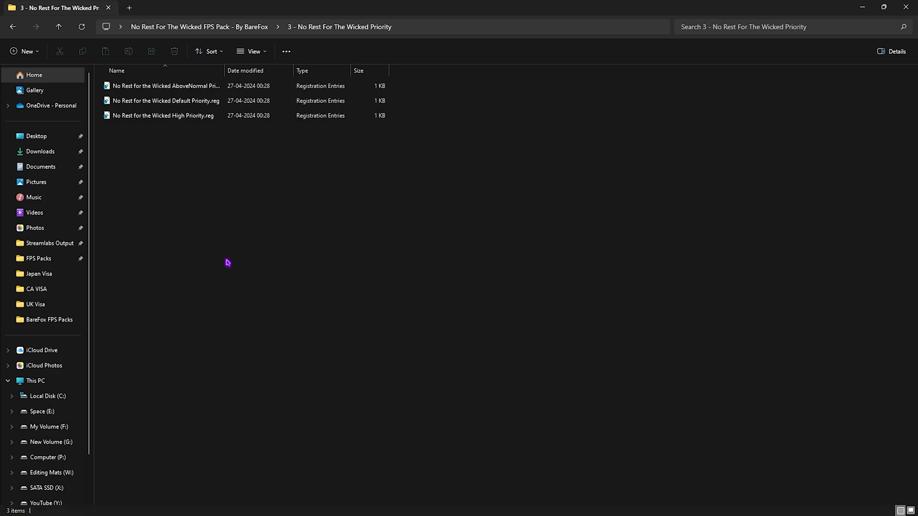
drag(211, 251, 198, 120)
click(211, 172)
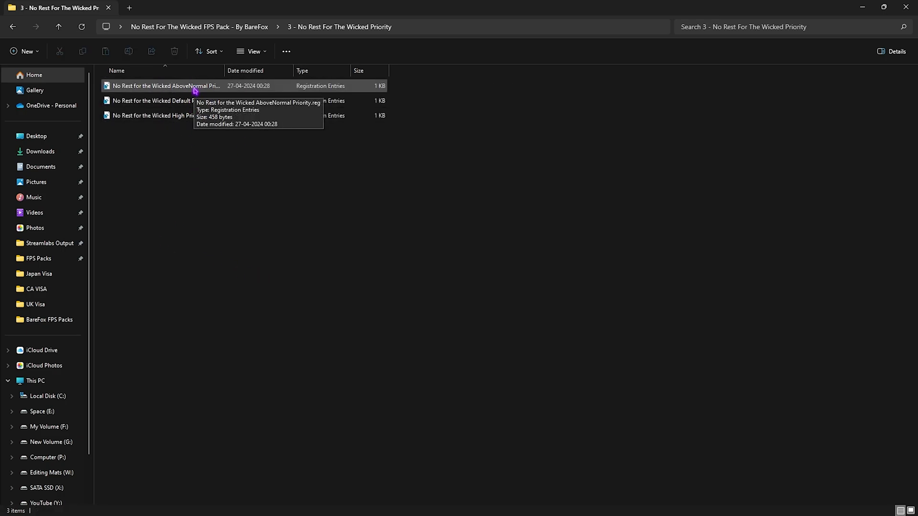
drag(280, 125, 268, 76)
click(199, 170)
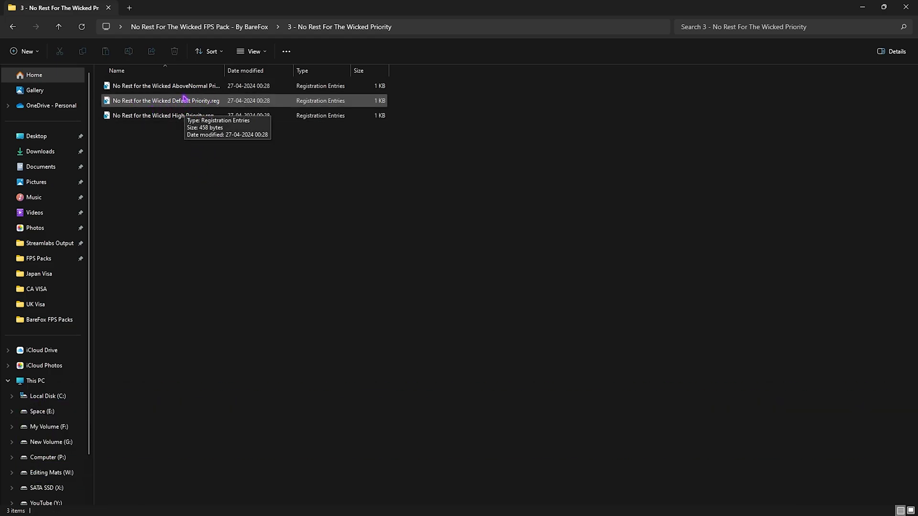
key(alt+Left)
double_click(160, 134)
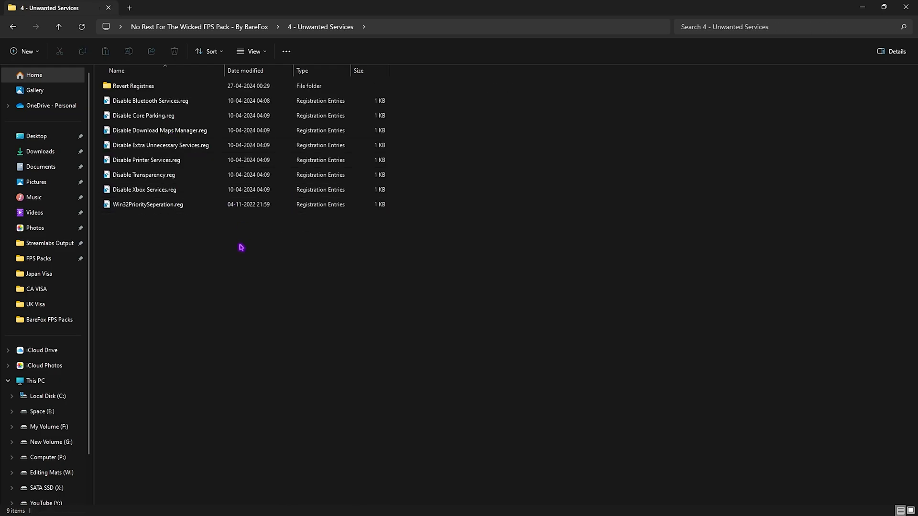
Review the eight Unwanted Services .reg files and the Revert Registries folder, then return to the pack folder.
drag(201, 268, 169, 101)
drag(226, 258, 171, 100)
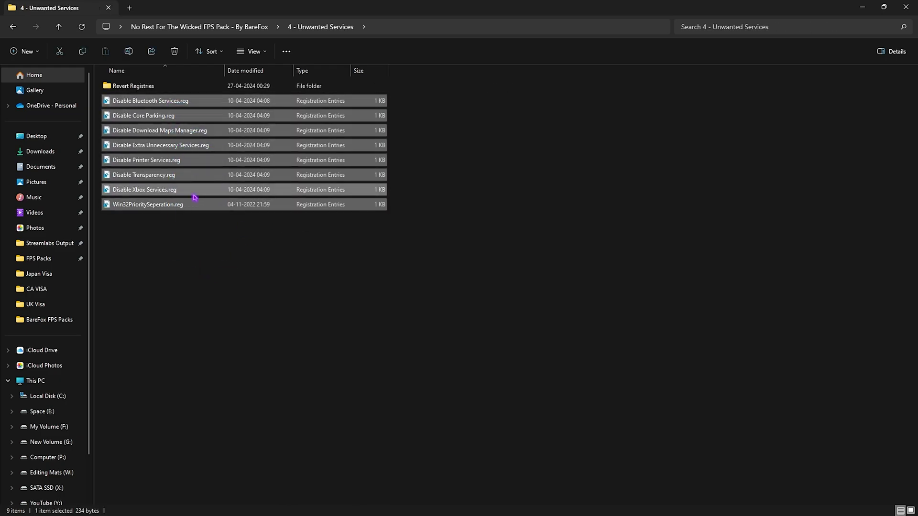
click(187, 251)
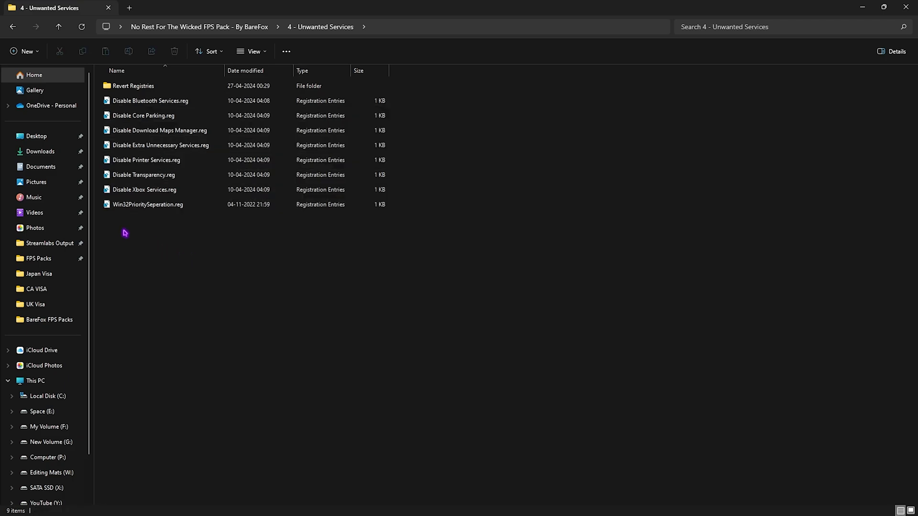
drag(188, 262, 174, 97)
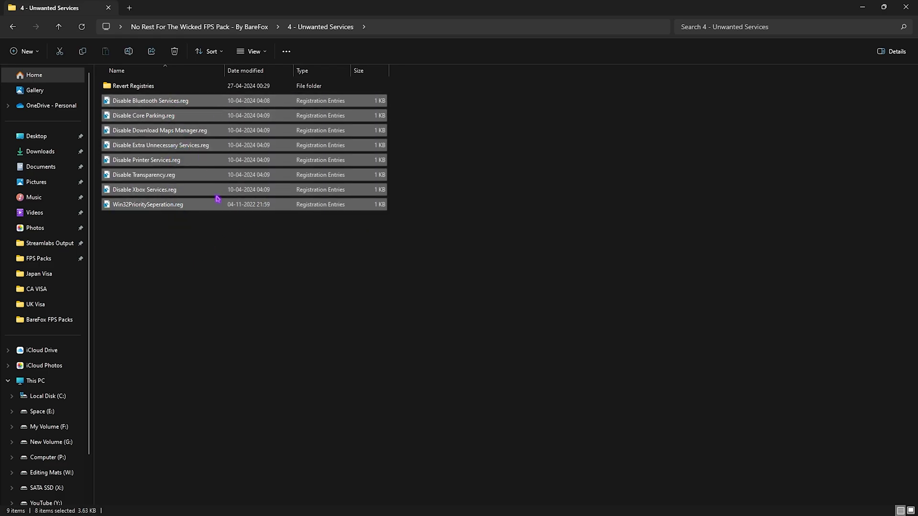
drag(197, 257, 183, 85)
double_click(170, 87)
click(254, 185)
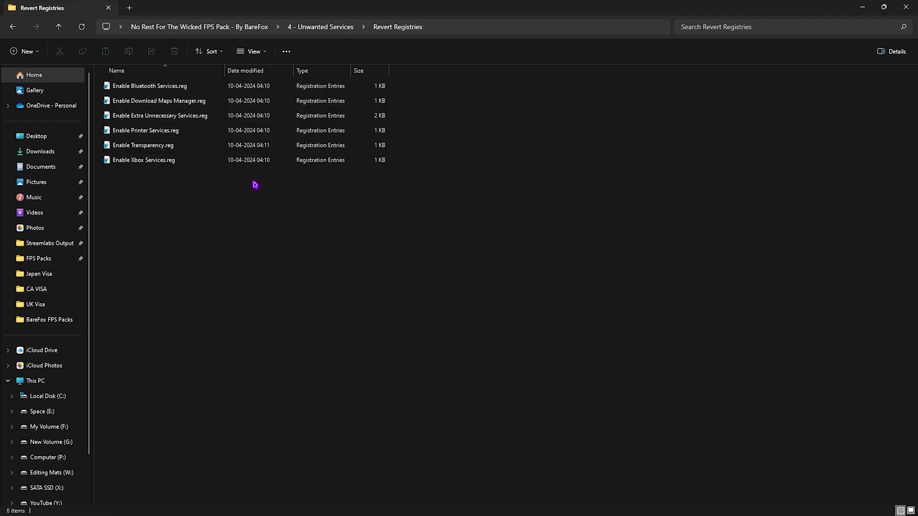
click(239, 27)
Open the 5 - Programs folder and run MSI Mode Utility as administrator.
double_click(152, 149)
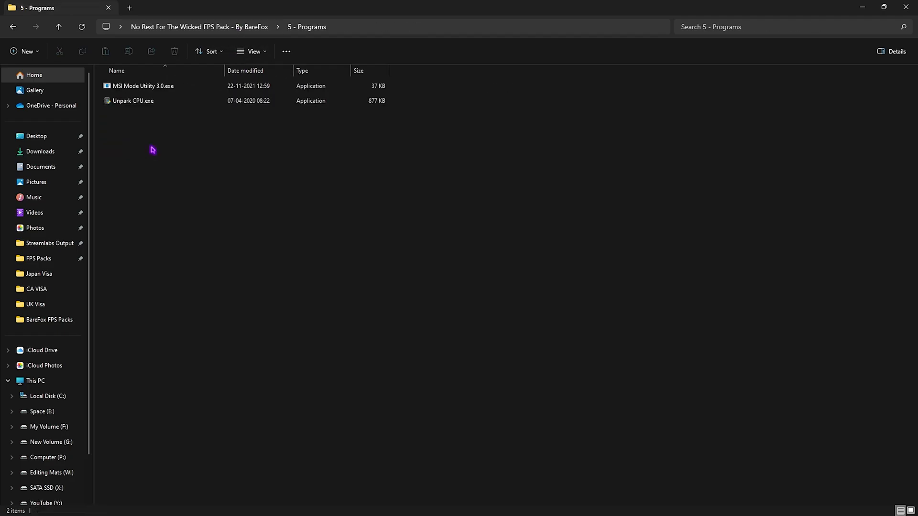
right_click(156, 87)
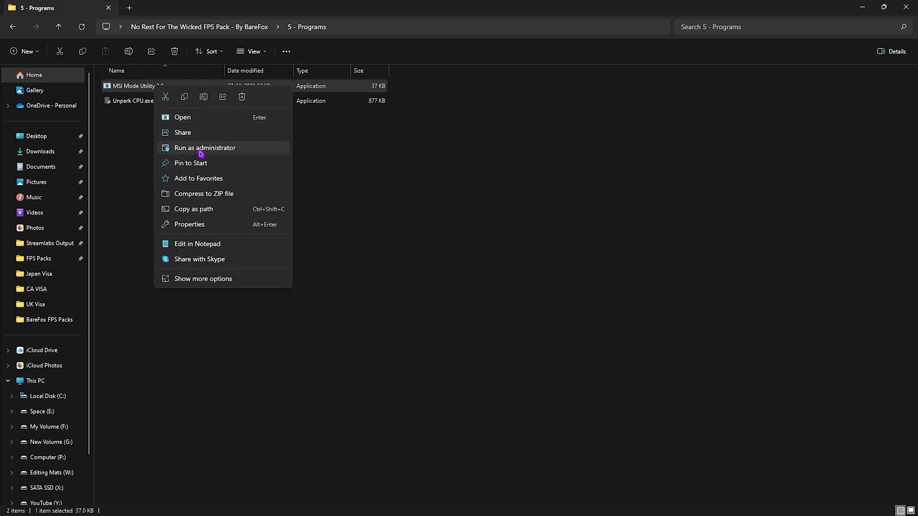
click(201, 151)
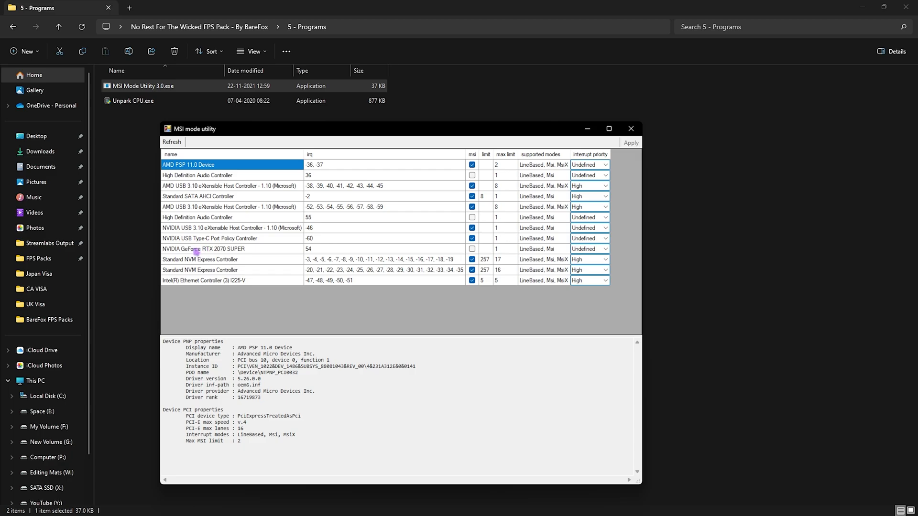
Enable MSI mode on the NVIDIA GeForce RTX 2070 SUPER with High interrupt priority, then close.
click(248, 249)
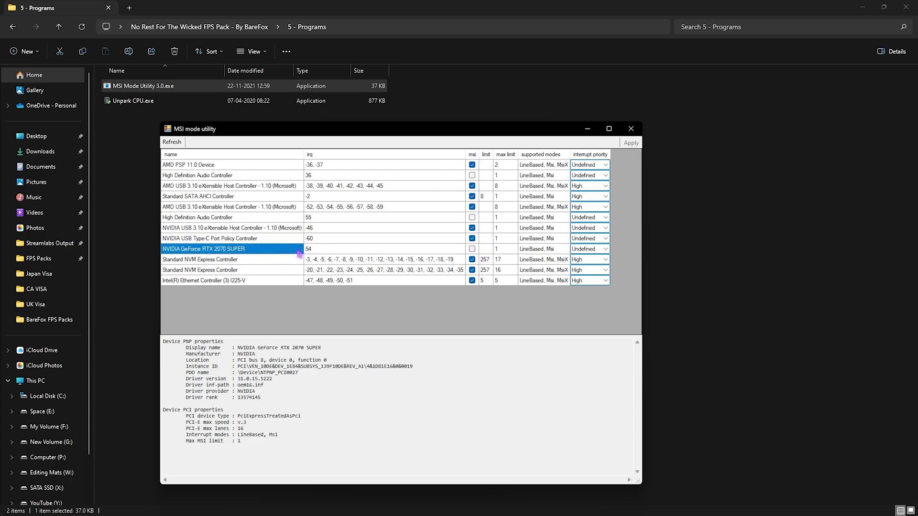
click(472, 249)
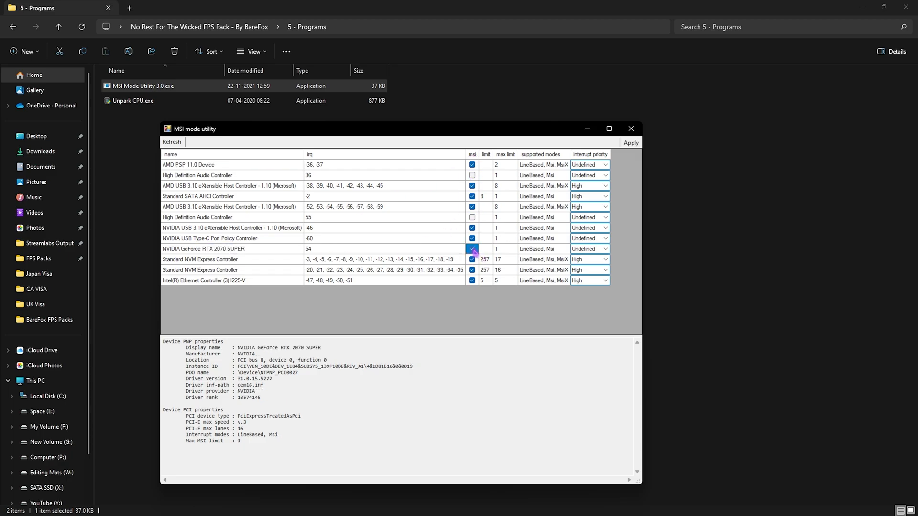
click(592, 249)
click(592, 256)
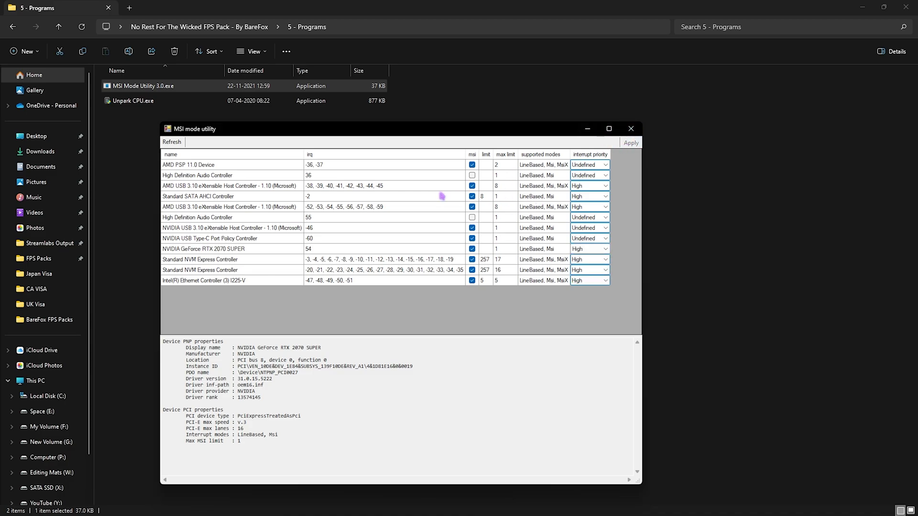
key(alt+F4)
Run Unpark CPU.exe, unpark all cores to 100%, and activate and apply Ultimate Performance.
click(145, 104)
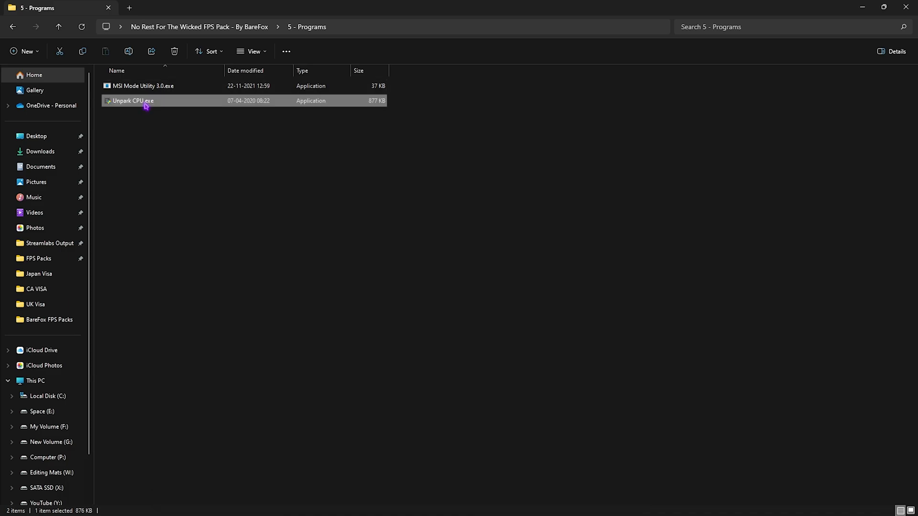
double_click(146, 103)
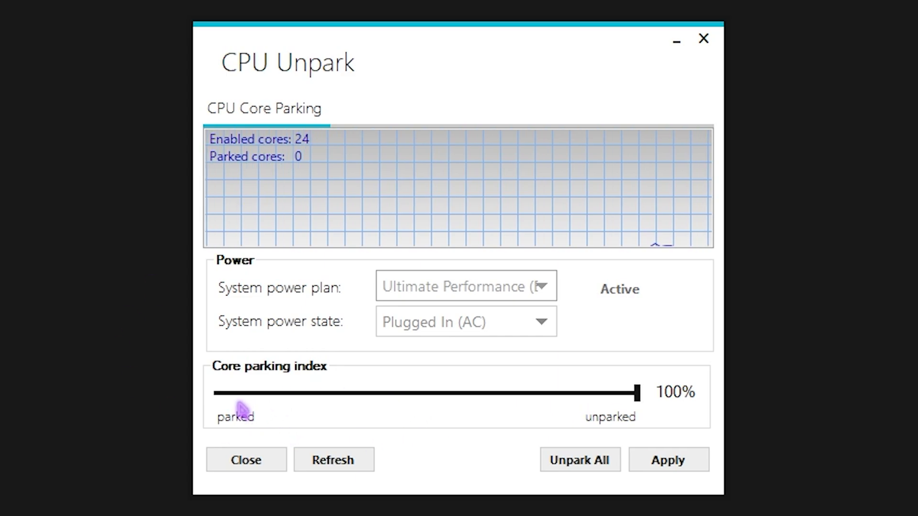
drag(220, 396, 662, 392)
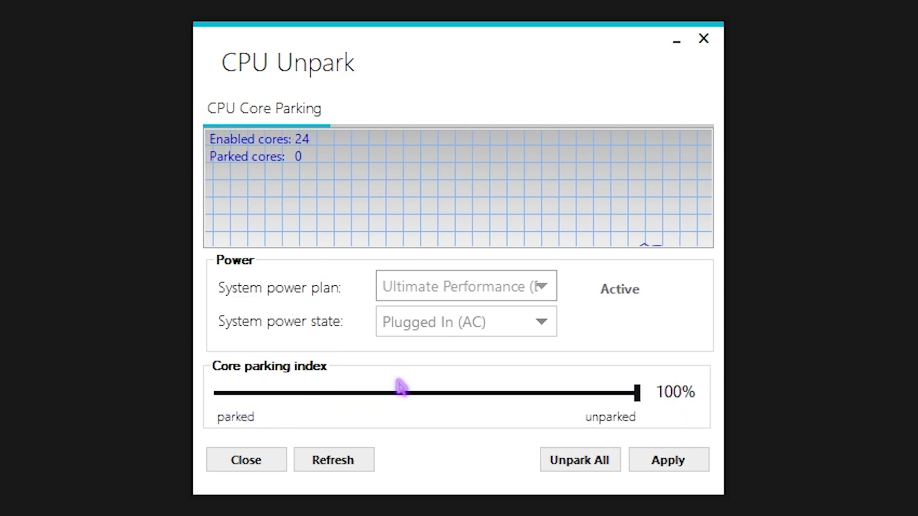
click(396, 287)
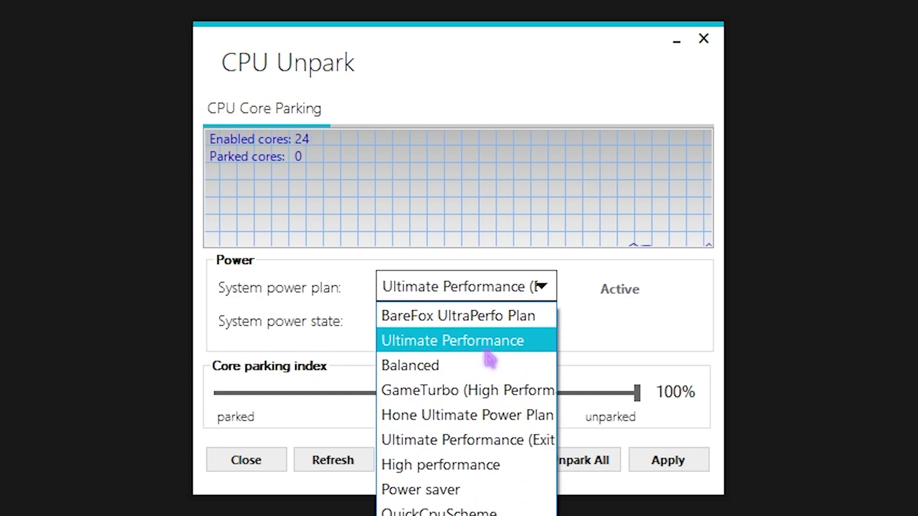
click(455, 354)
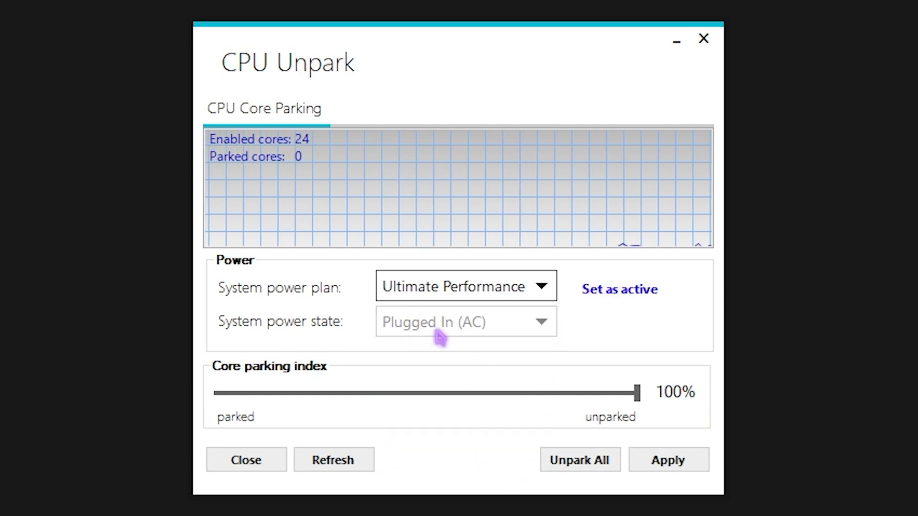
click(617, 292)
click(668, 460)
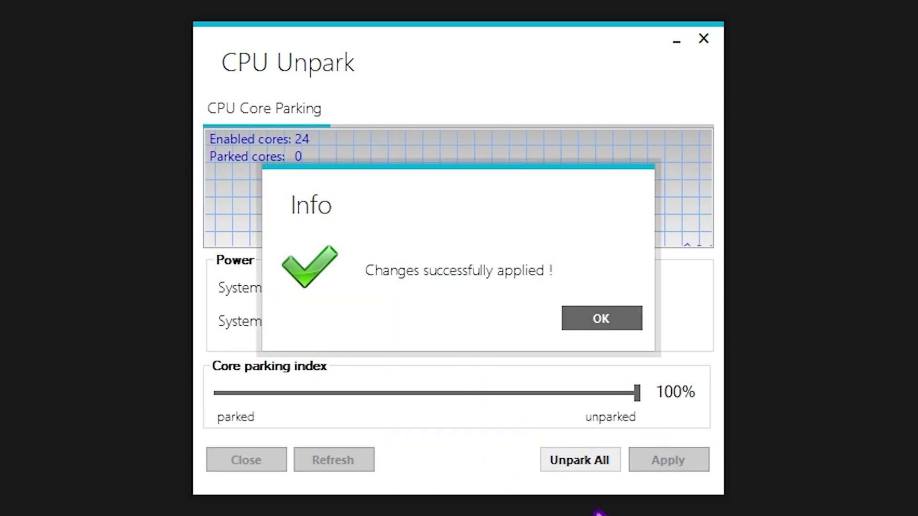
click(609, 321)
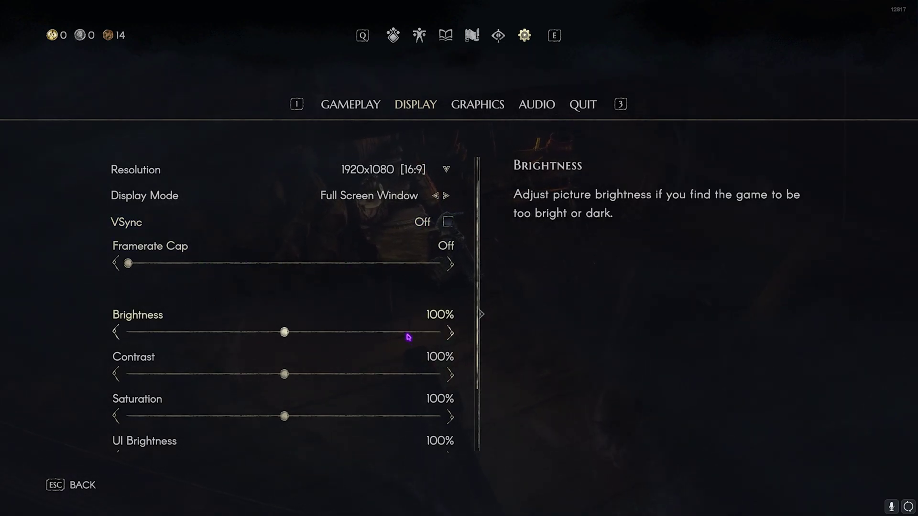
Review Display options (1920x1080, Full Screen Window, VSync and Framerate Cap off), then go to Graphics.
scroll(409, 338, down, 3)
scroll(383, 304, up, 3)
click(479, 104)
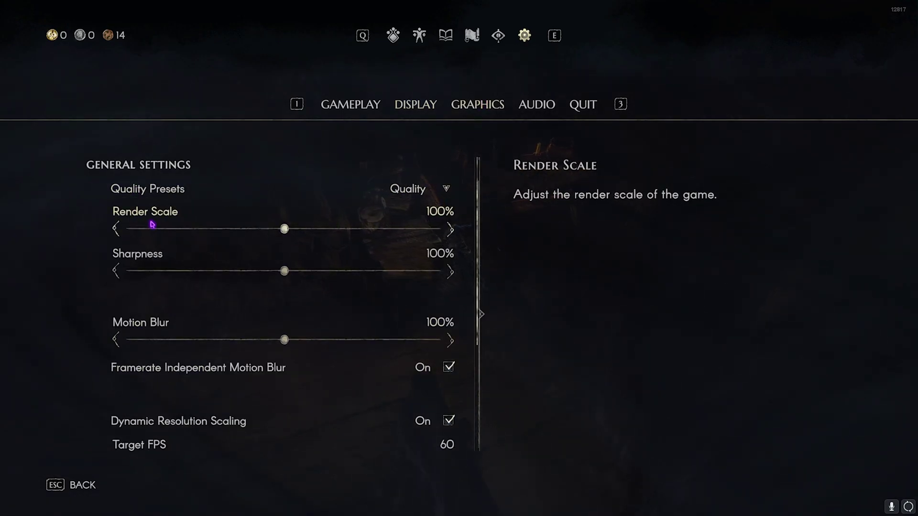
Set Render Scale 90%, Motion Blur 60%, framerate-independent blur off, X/Y scaling 60%/70%.
drag(278, 235, 248, 236)
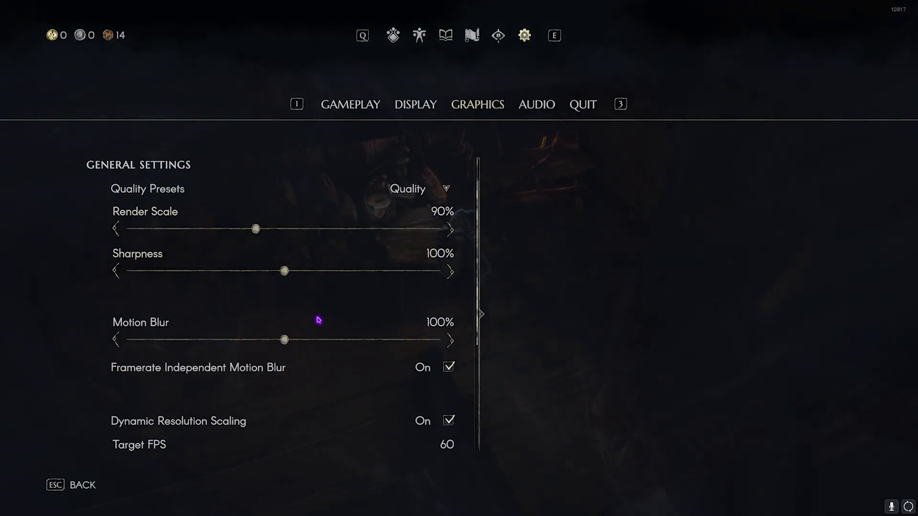
drag(285, 339, 221, 343)
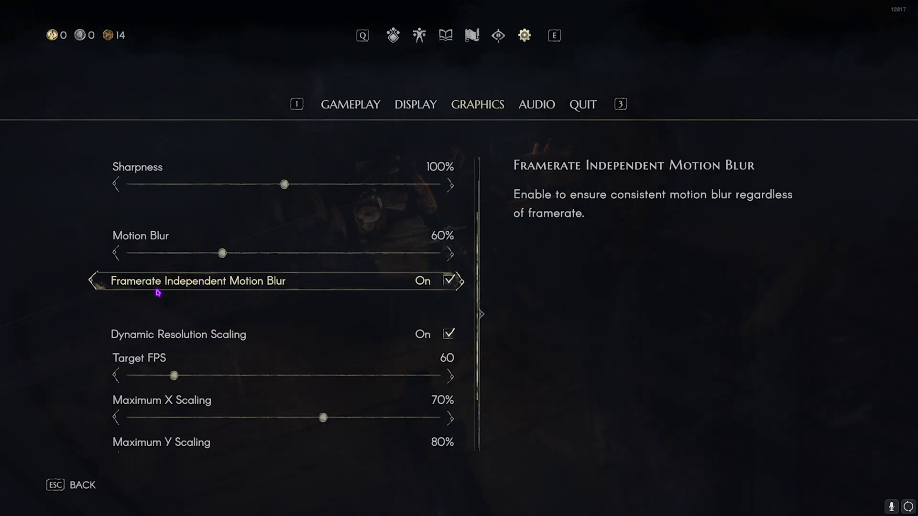
click(447, 281)
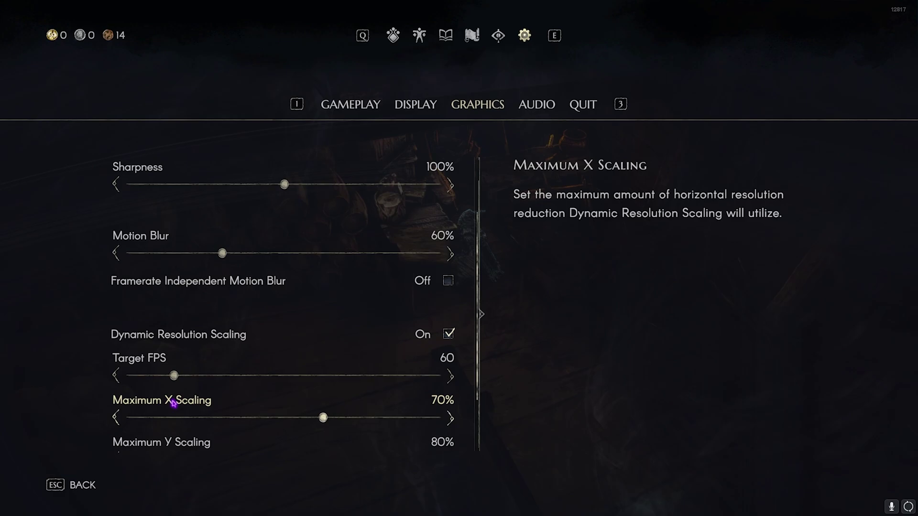
scroll(192, 405, down, 1)
drag(322, 410, 284, 410)
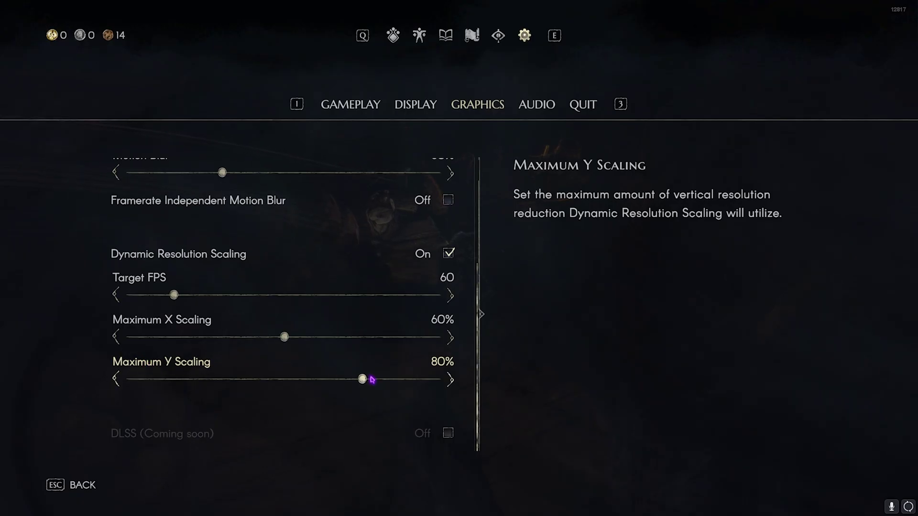
drag(369, 381, 322, 379)
Switch to the Performance quality preset and return to gameplay.
click(154, 196)
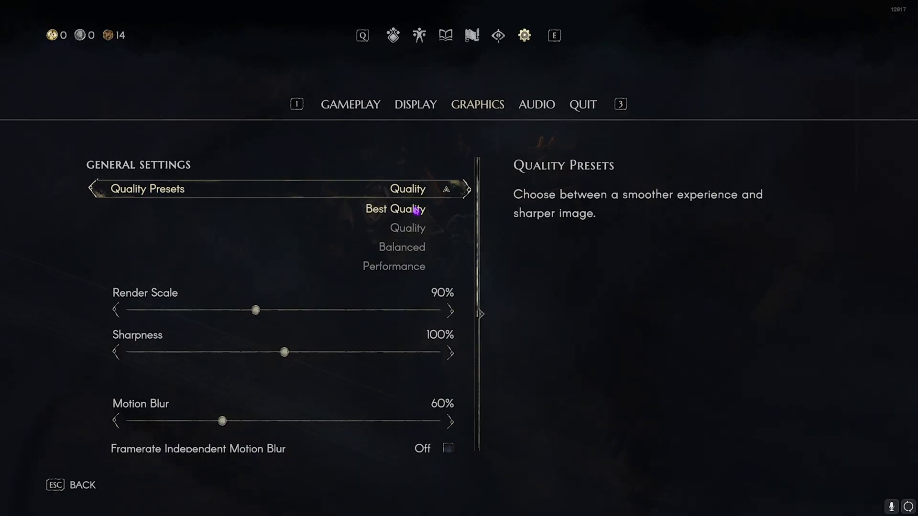
click(403, 267)
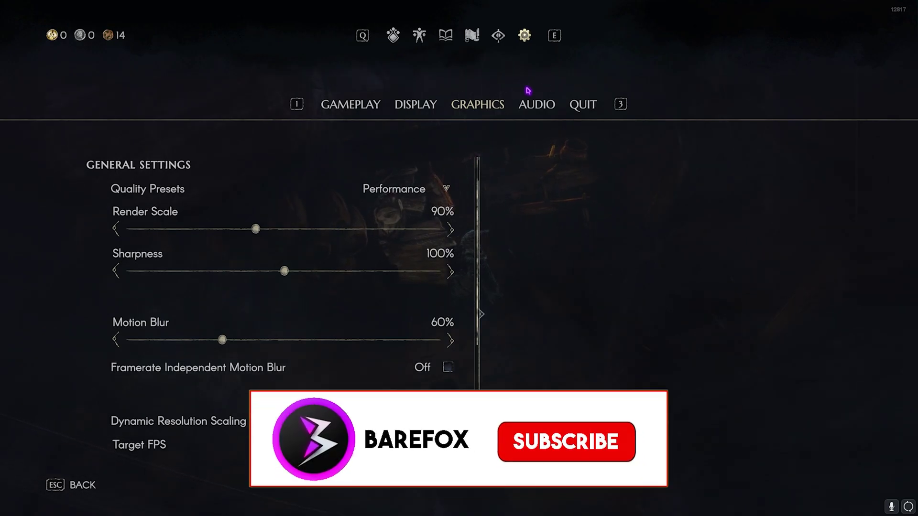
key(Escape)
Walk the character through the barrel room and down the deck to the body, then dismiss the inventory tutorial.
key(a)
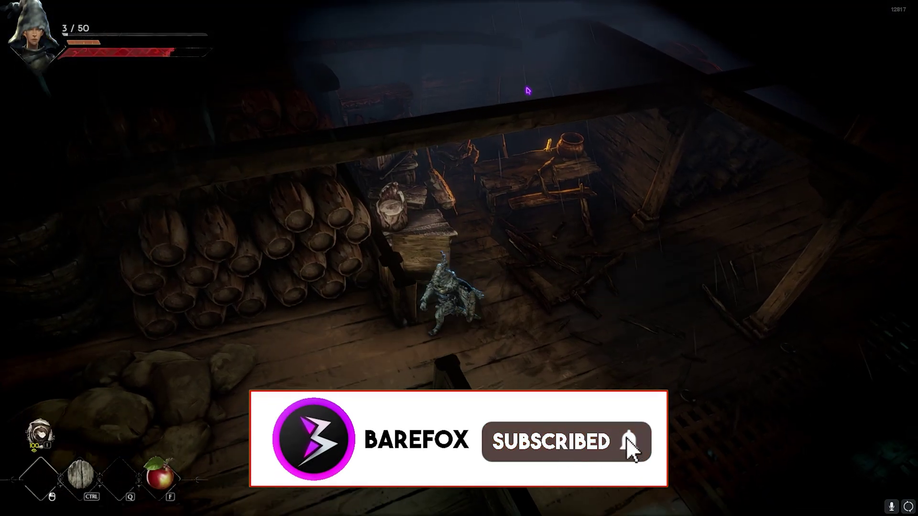
key(a)
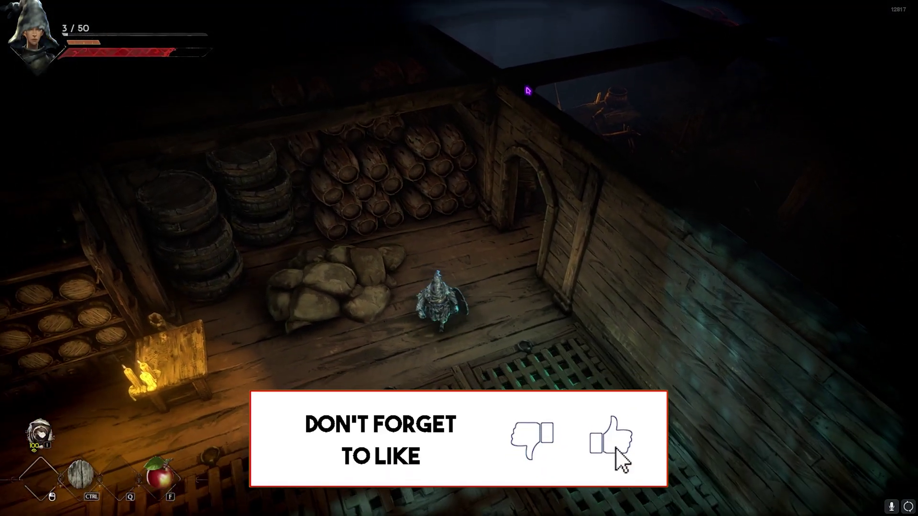
key(d)
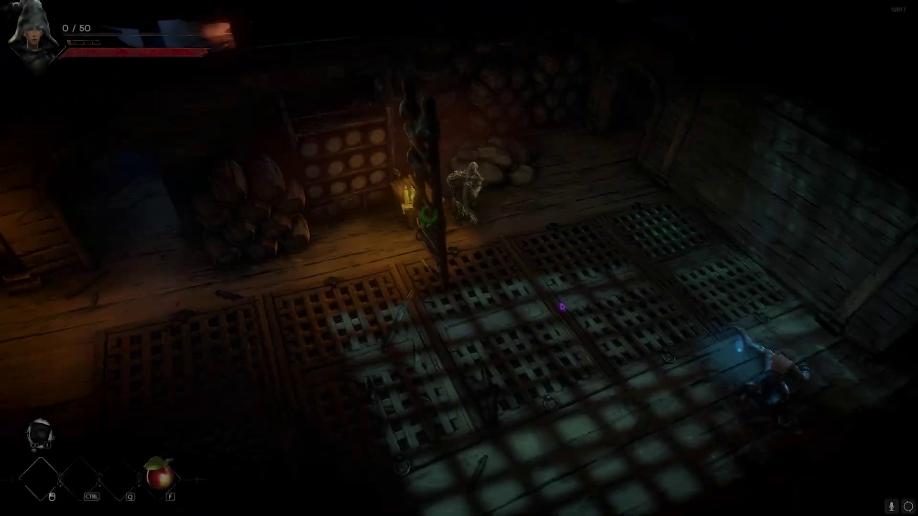
key(s)
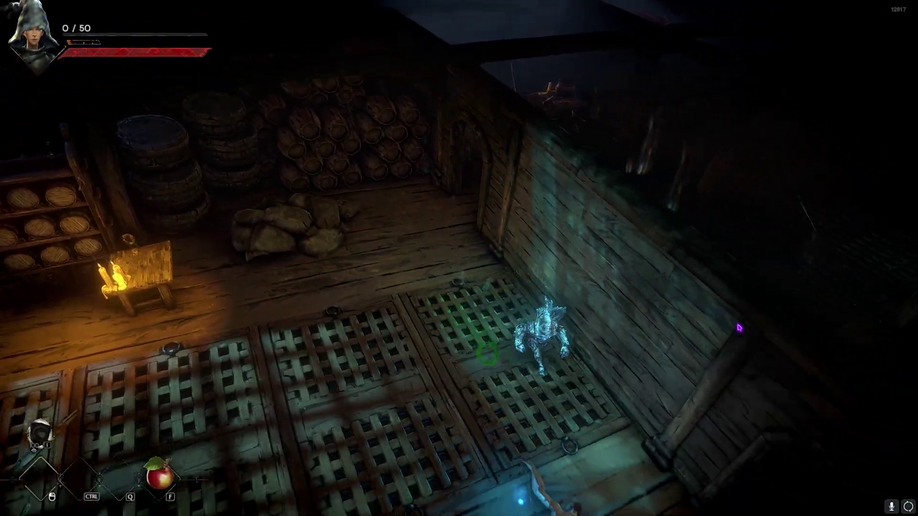
key(s)
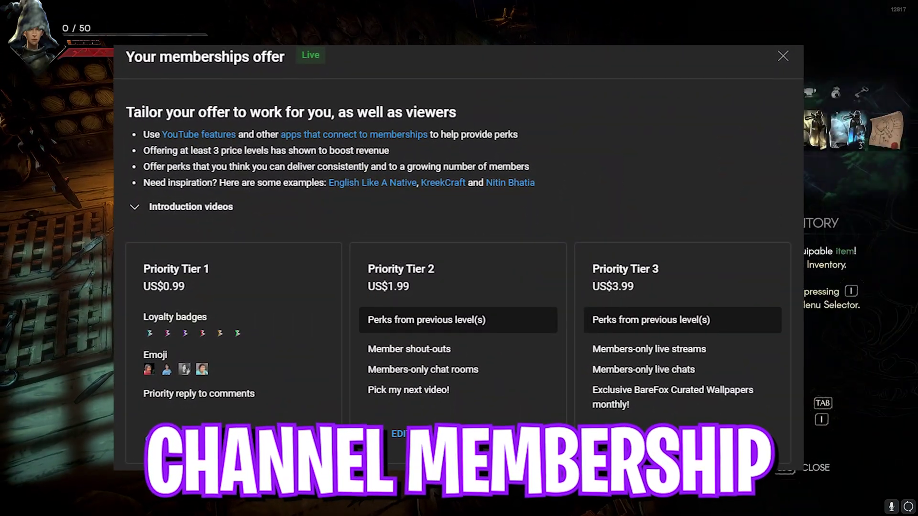
key(Escape)
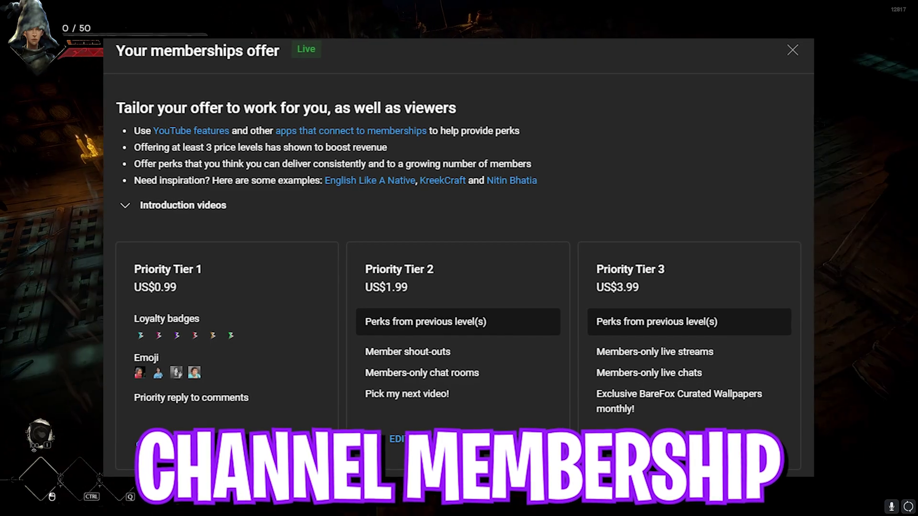